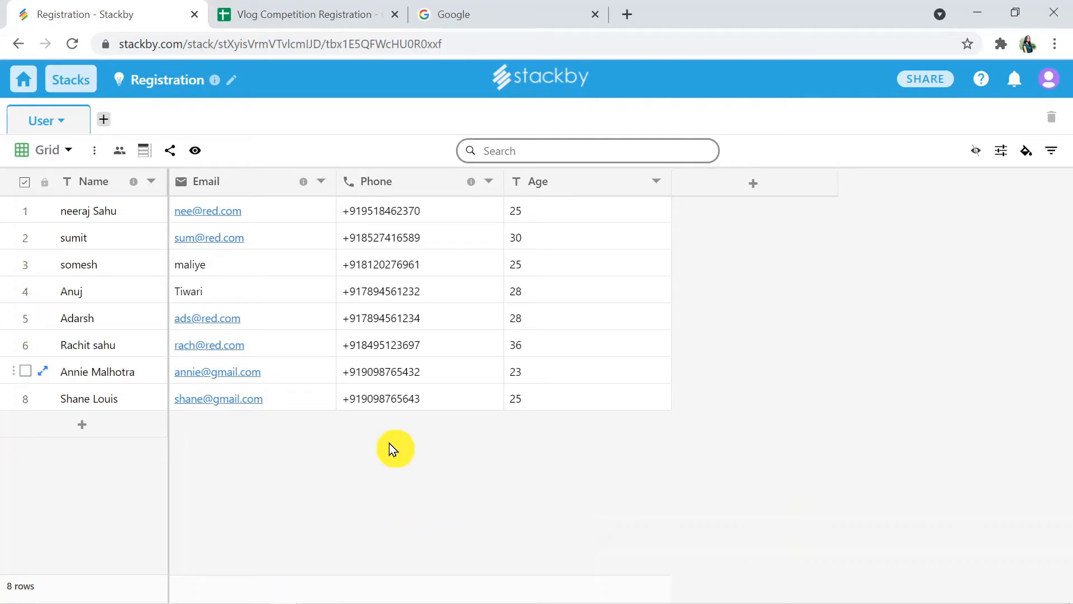
Step: Compare the Vlog Competition Registration sheet with the Stackby Registration table
left_click(321, 14)
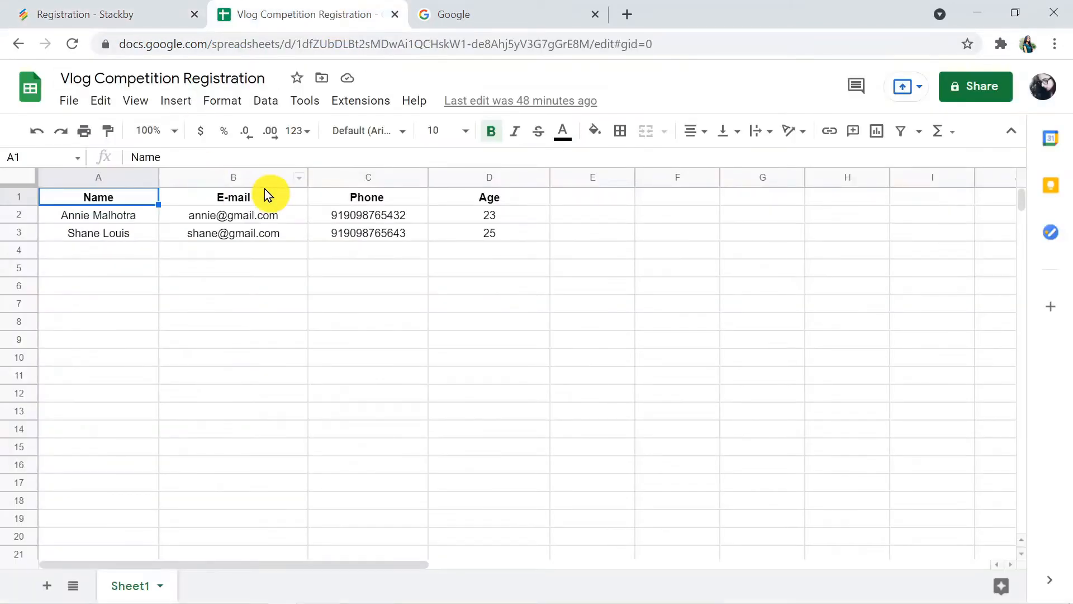
left_click(115, 8)
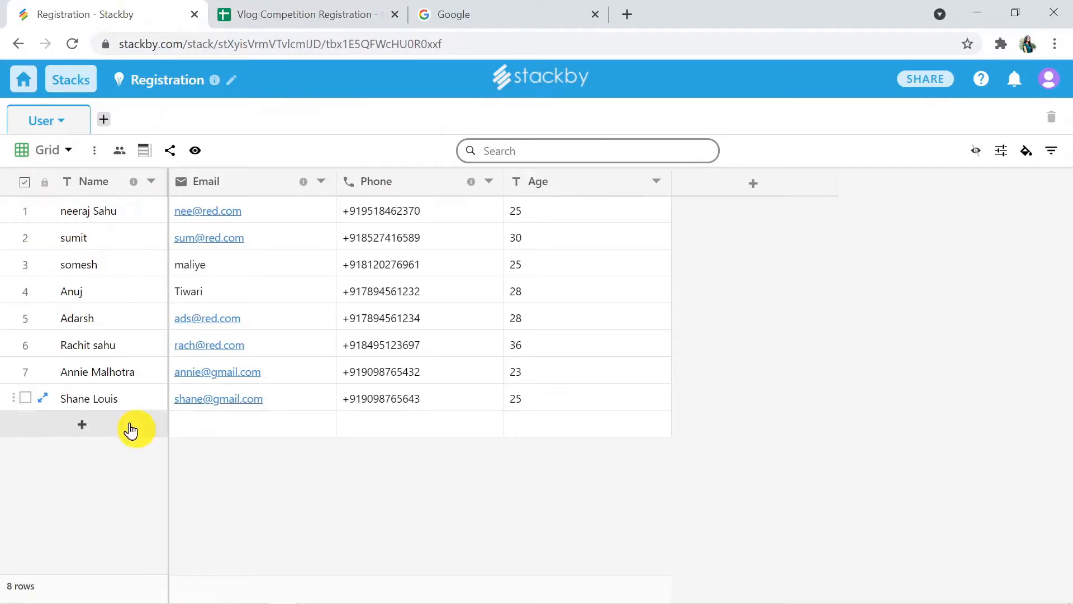
left_click(278, 17)
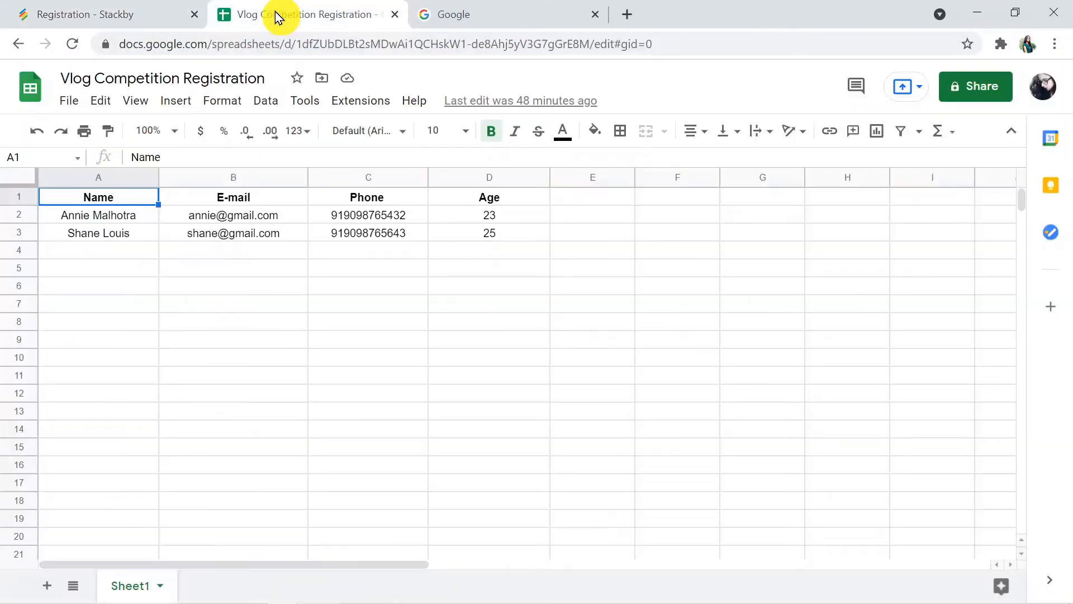
left_click(130, 14)
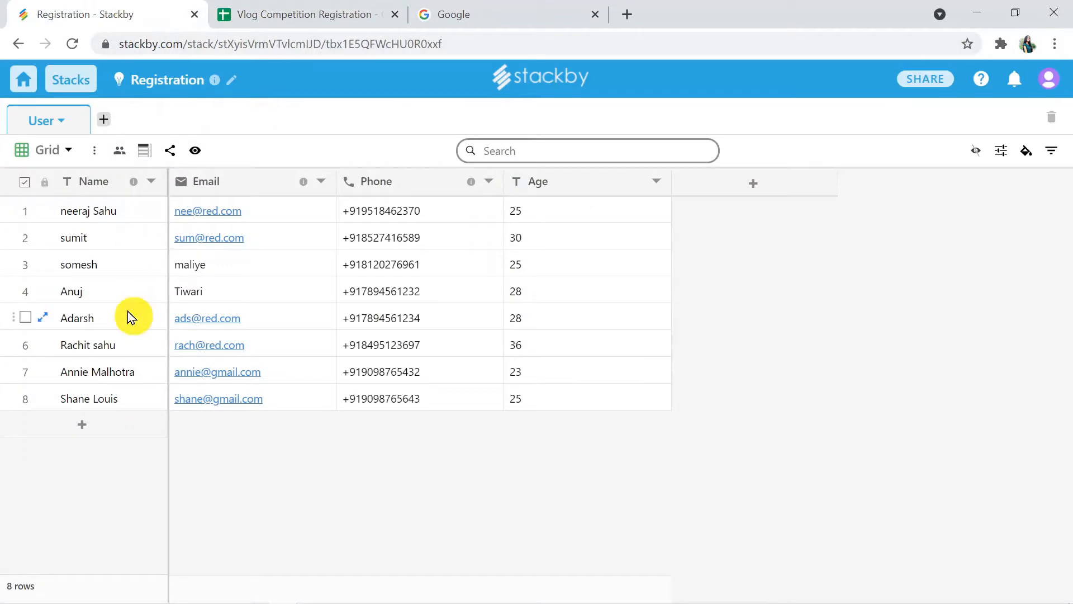
Step: Add a new Stackby row with the new contact's name and e-mail address
left_click(80, 427)
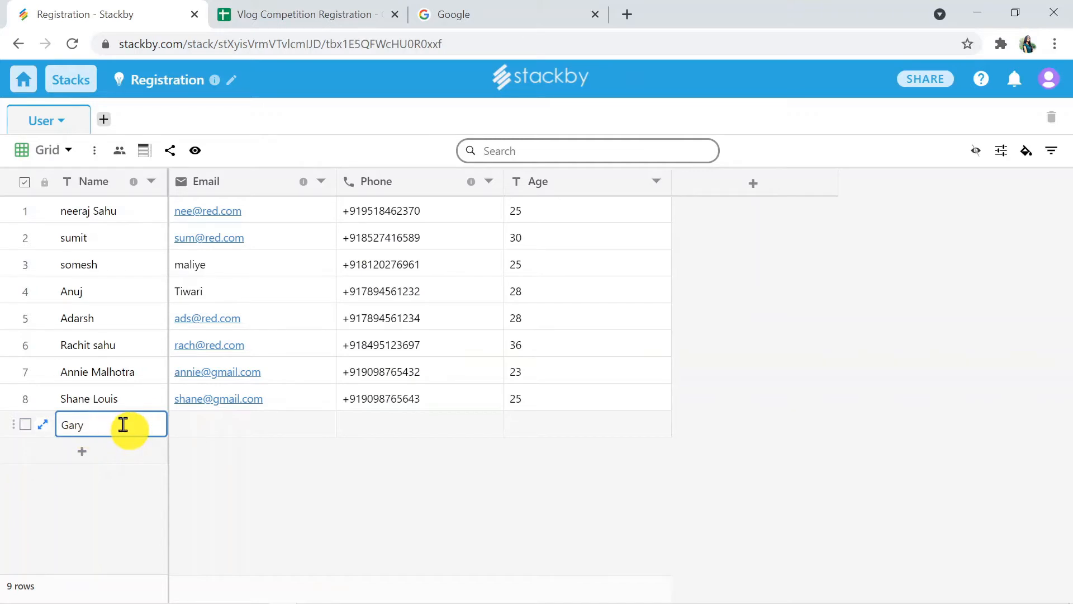
left_click(231, 420)
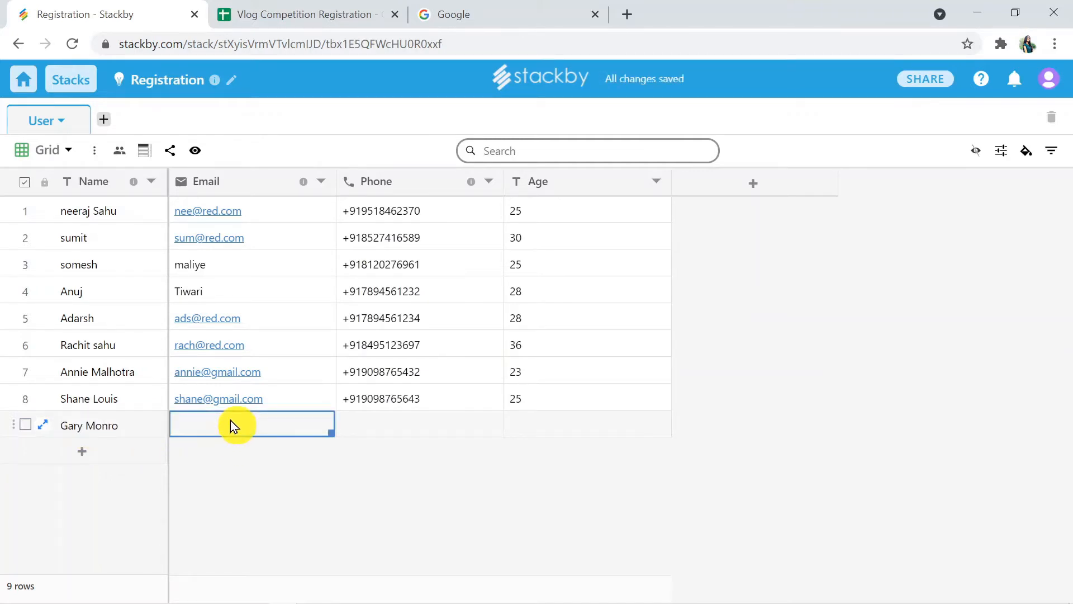
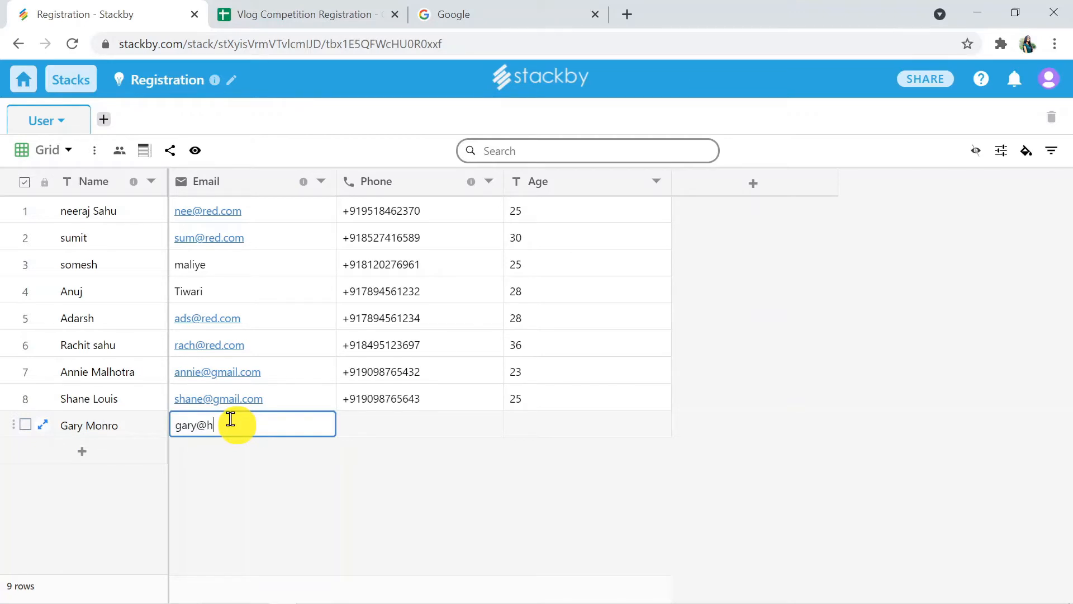
left_click(372, 418)
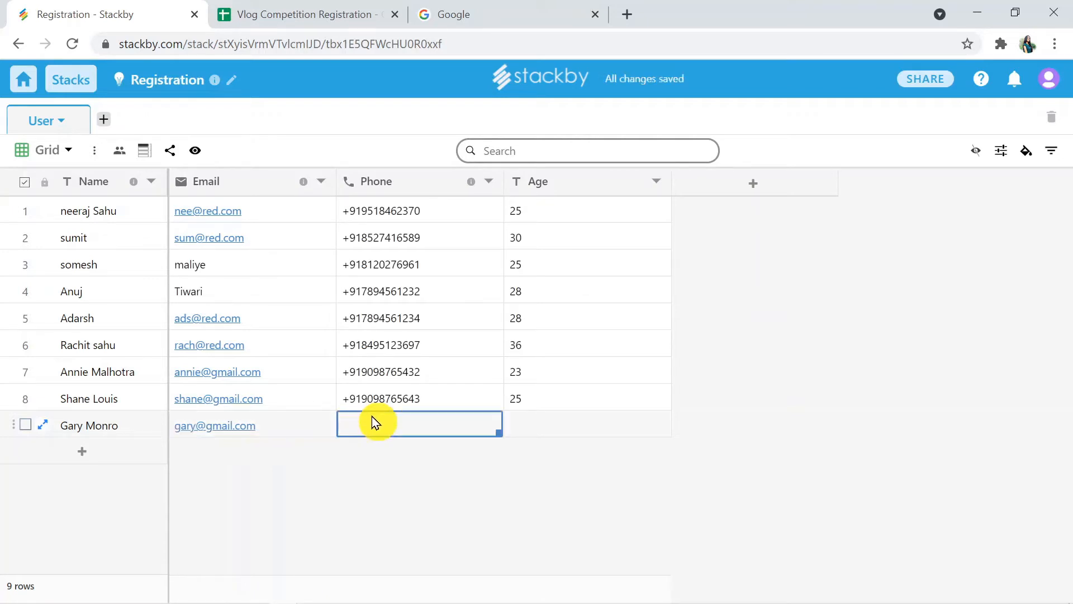
Step: Fill in the new row's phone number and age 45, then reload the Stackby page
double_click(370, 420)
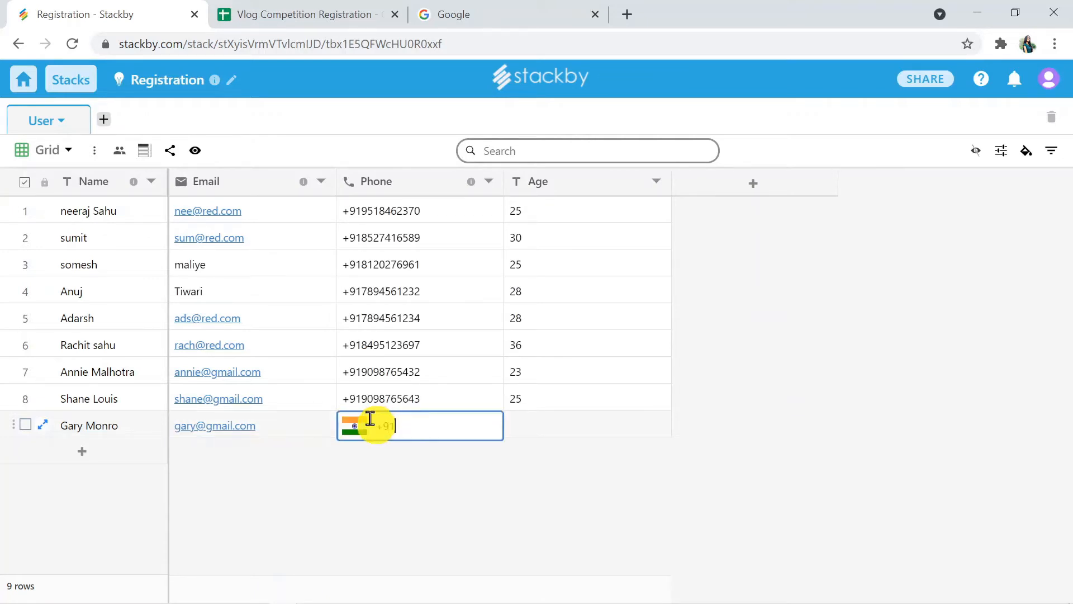
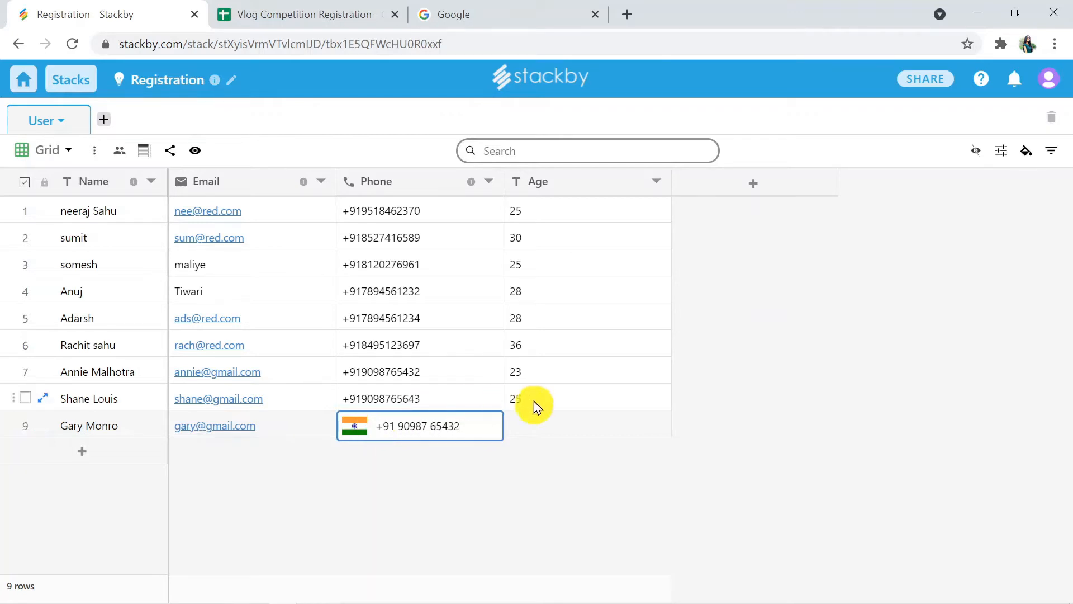
left_click(571, 424)
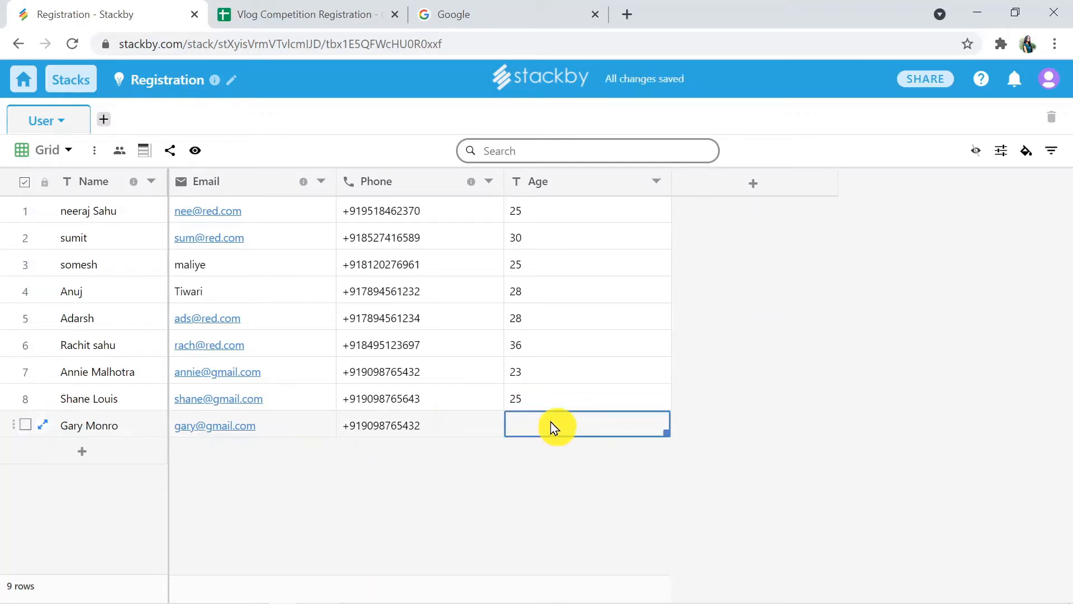
type("45")
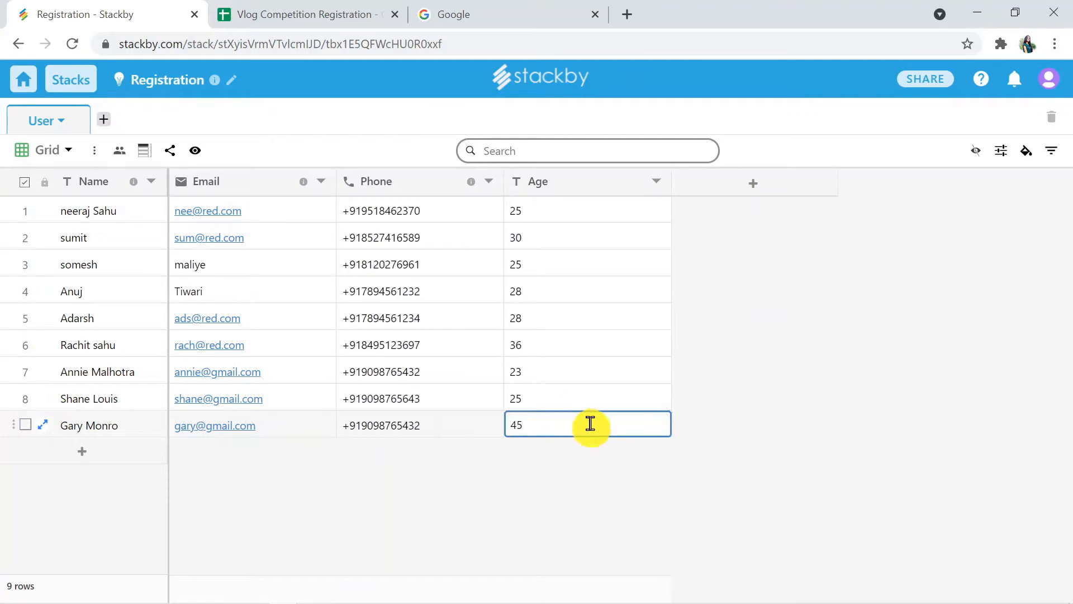
left_click(807, 447)
right_click(807, 447)
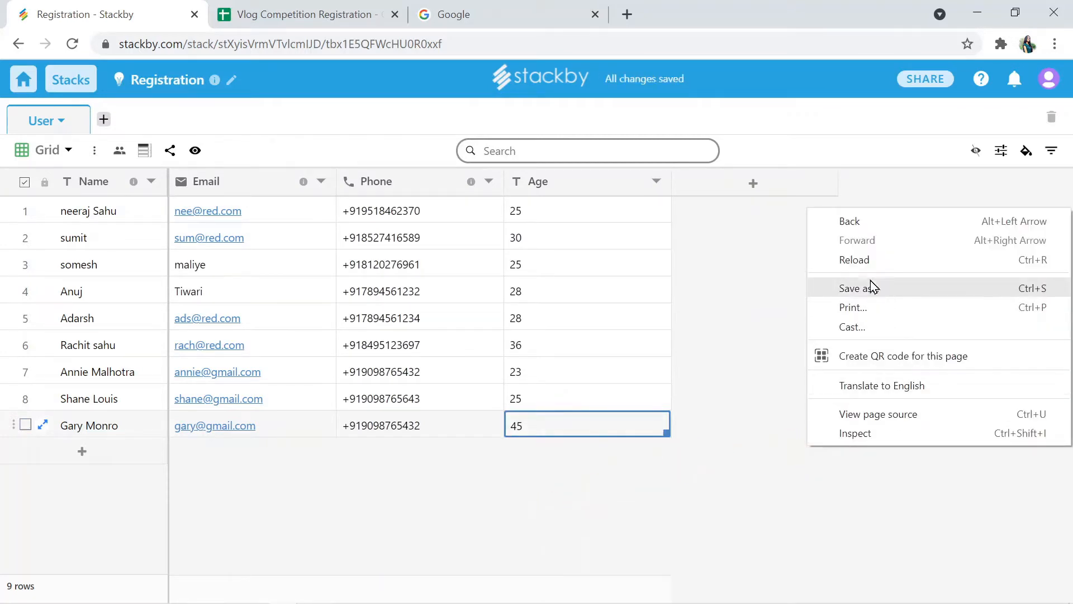
left_click(871, 266)
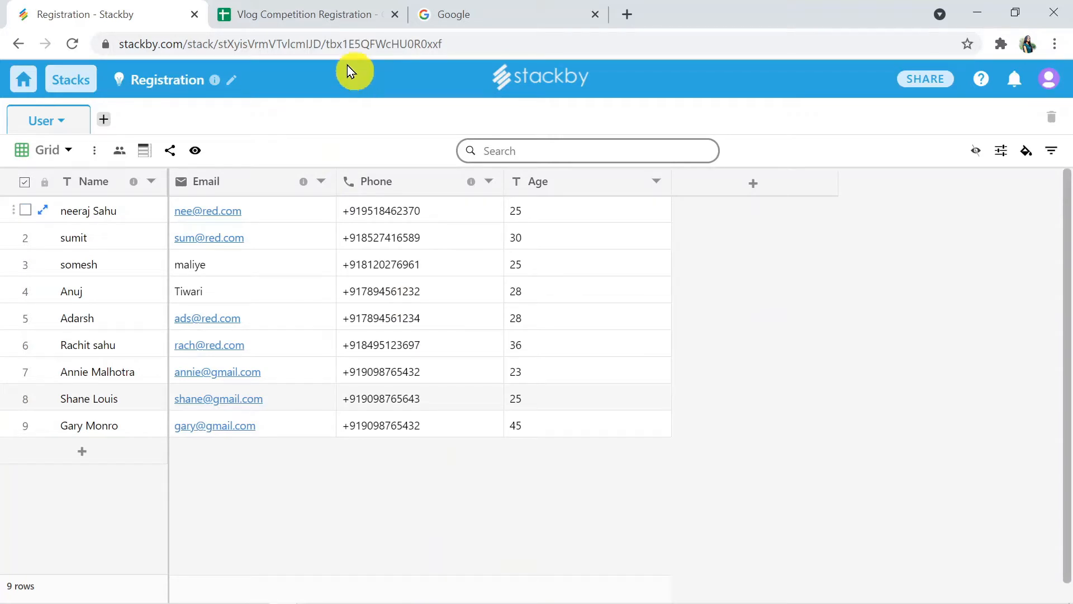
Step: Check the Vlog Competition Registration sheet against Stackby for the newly added age-45 registrant
left_click(330, 44)
left_click(291, 19)
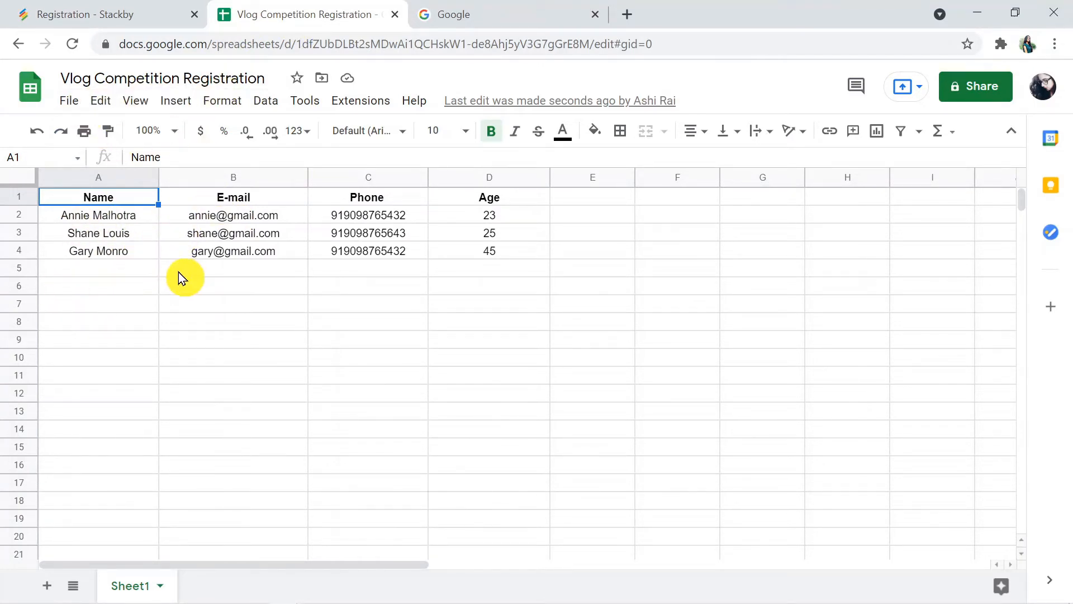
left_click(109, 14)
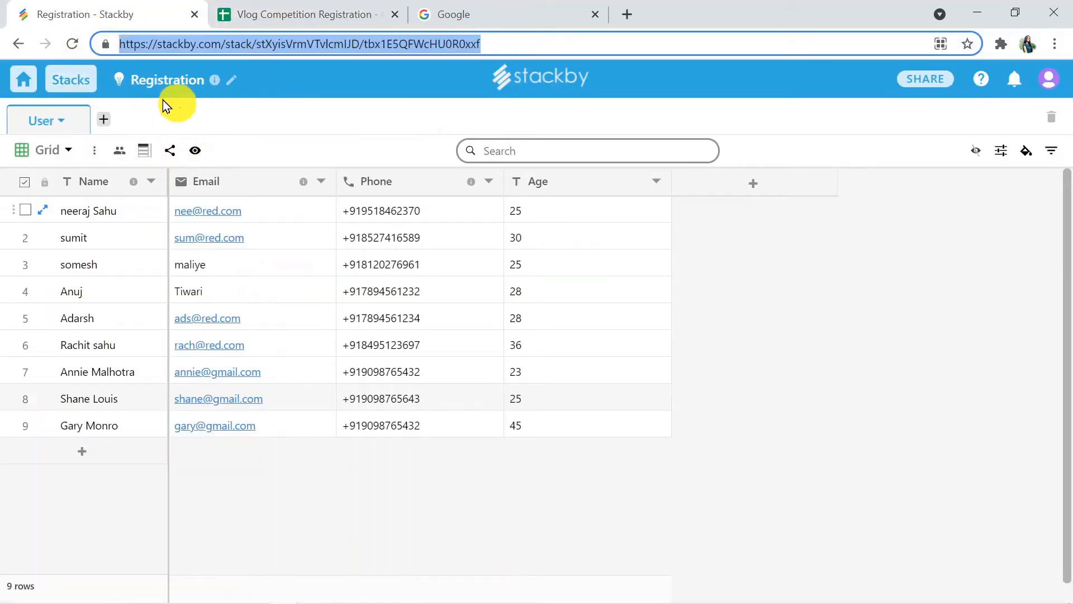
left_click(293, 12)
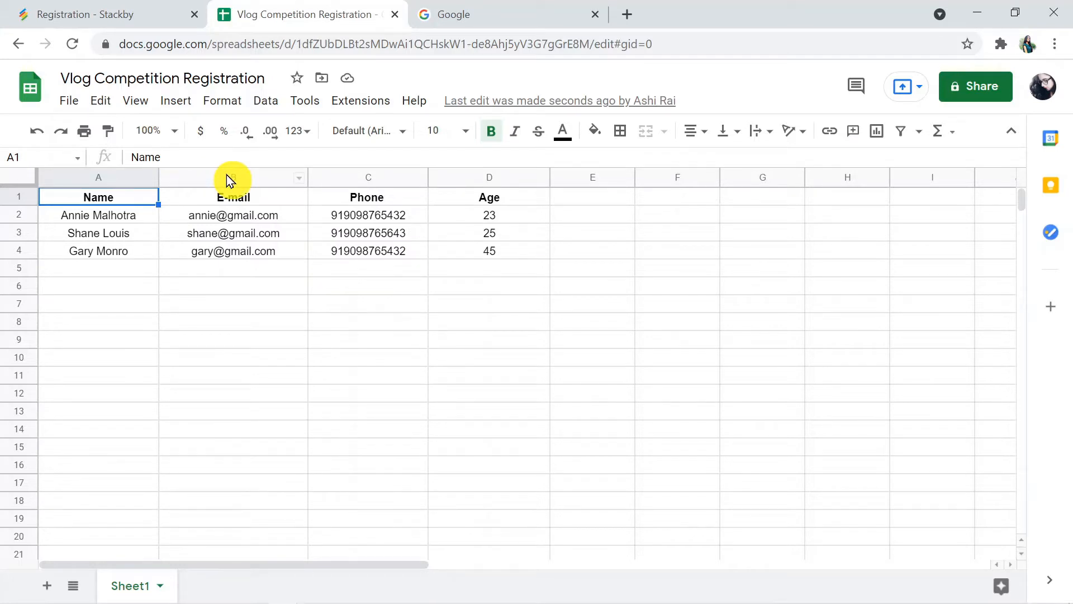
Step: Go to the pabbly.com website in the browser
left_click(489, 8)
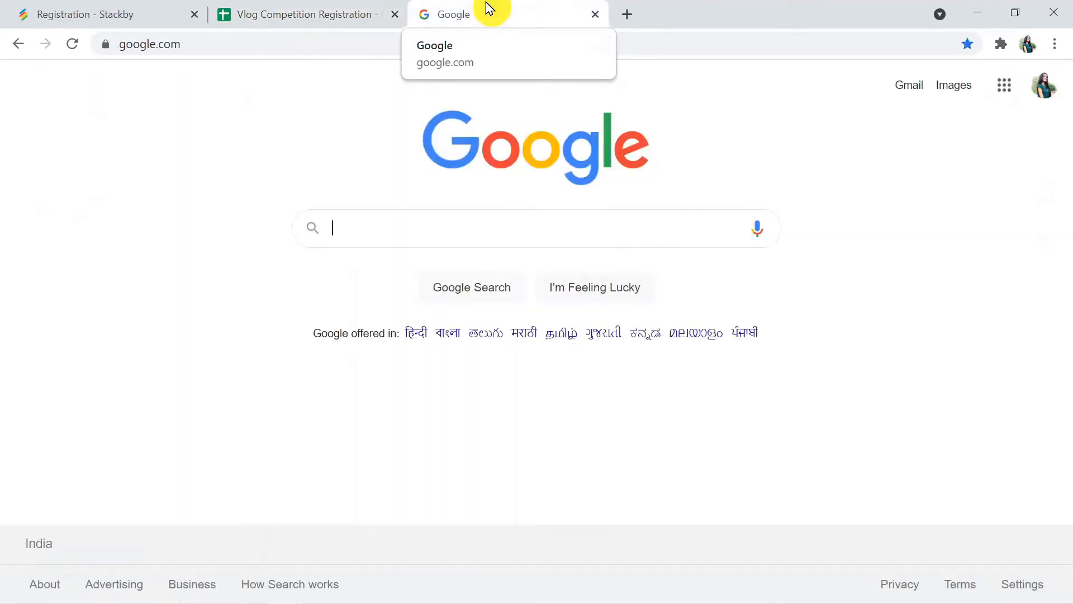
left_click(302, 42)
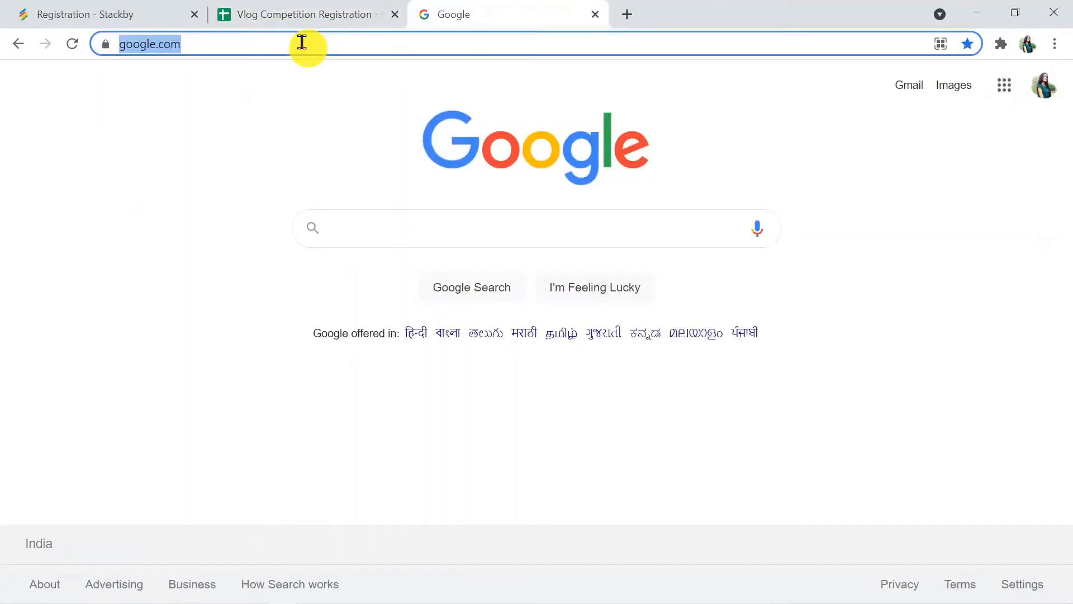
type("pabbly")
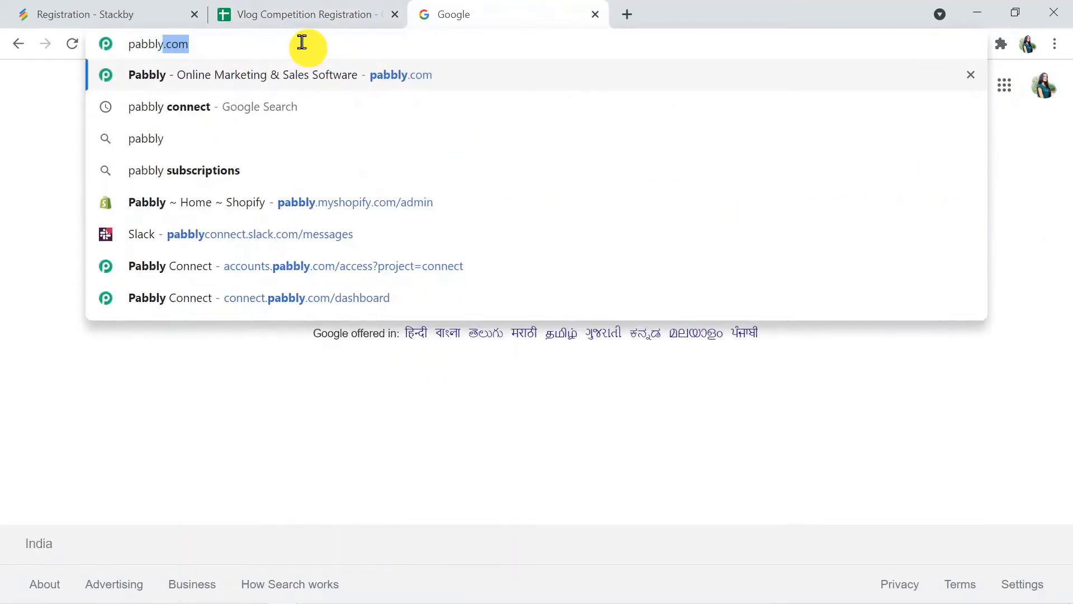
type(".com")
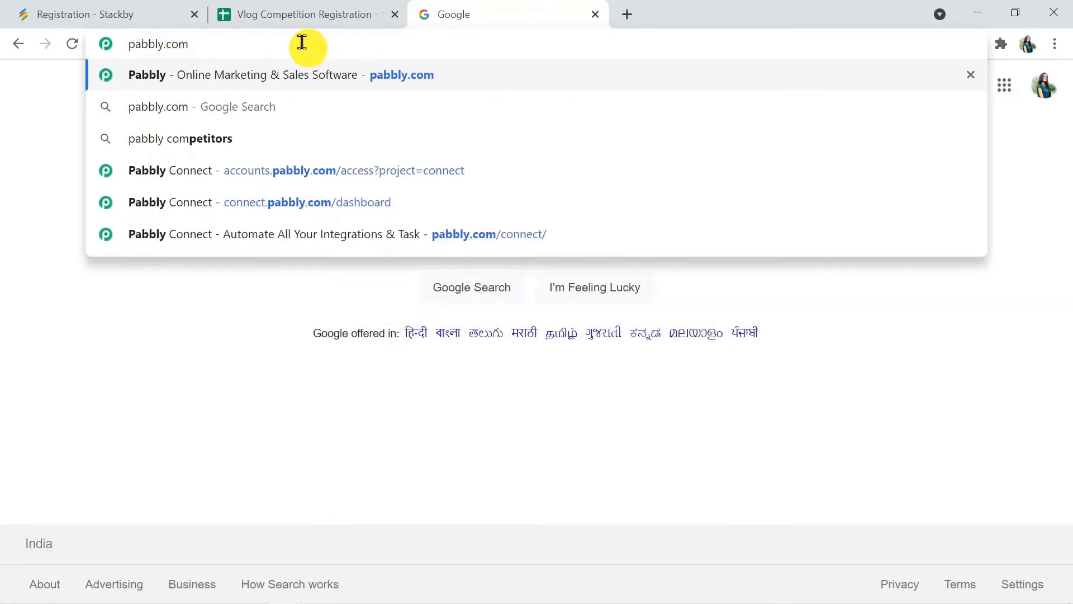
left_click(358, 65)
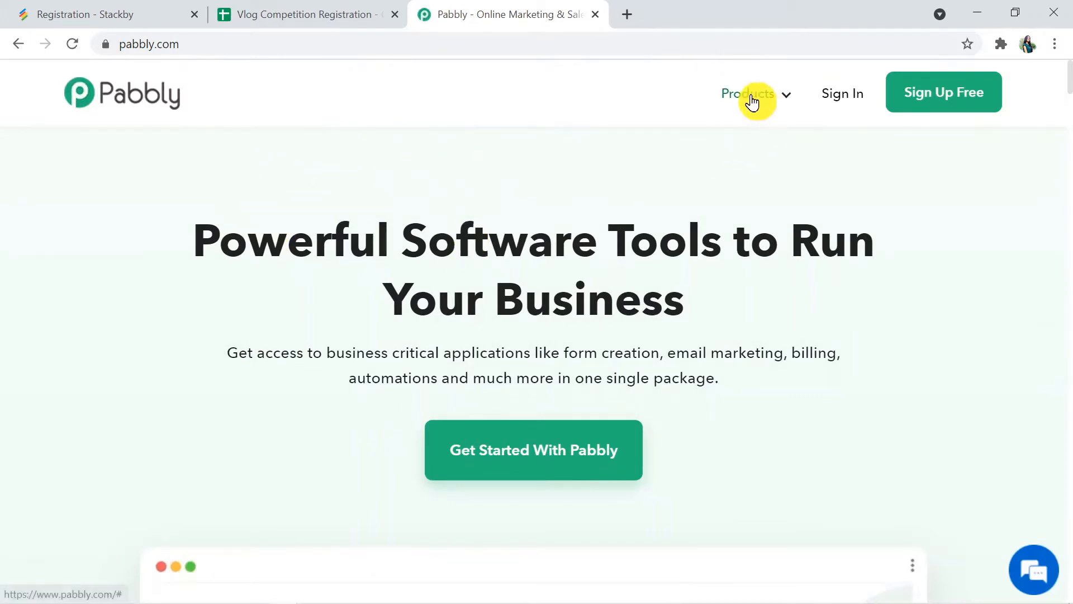
Step: Sign in from the Pabbly Connect product page and launch the Connect app
mouse_move(749, 99)
left_click(347, 309)
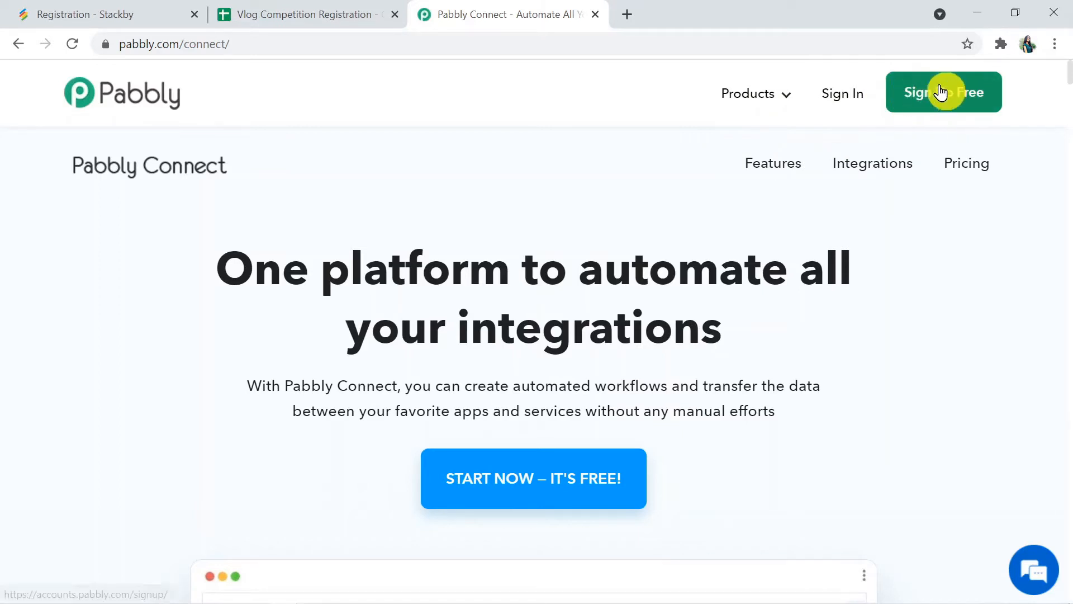
left_click(846, 96)
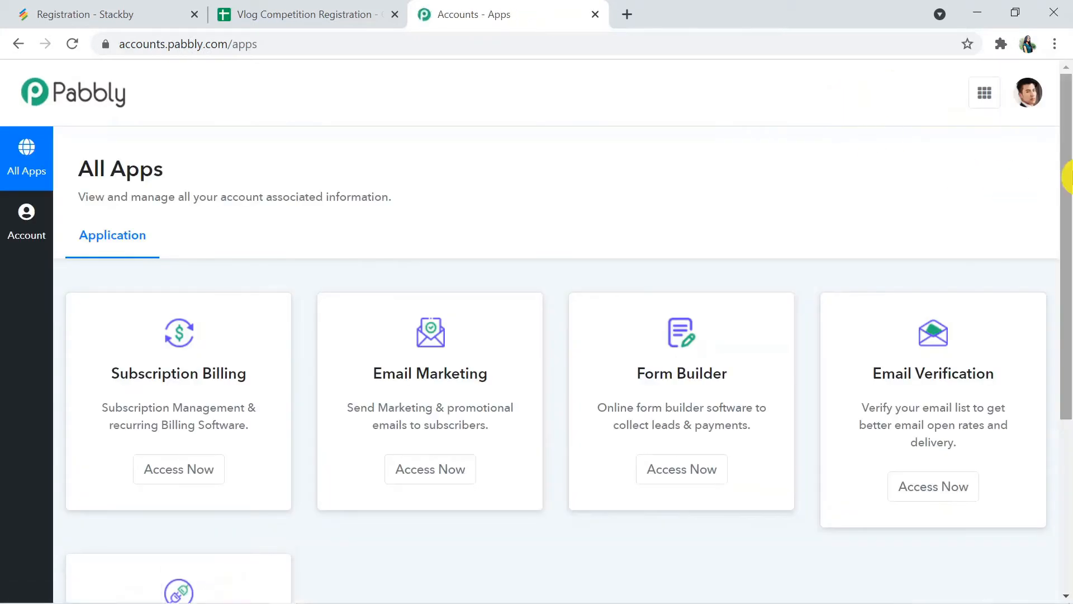
left_click_drag(1071, 197, 1069, 350)
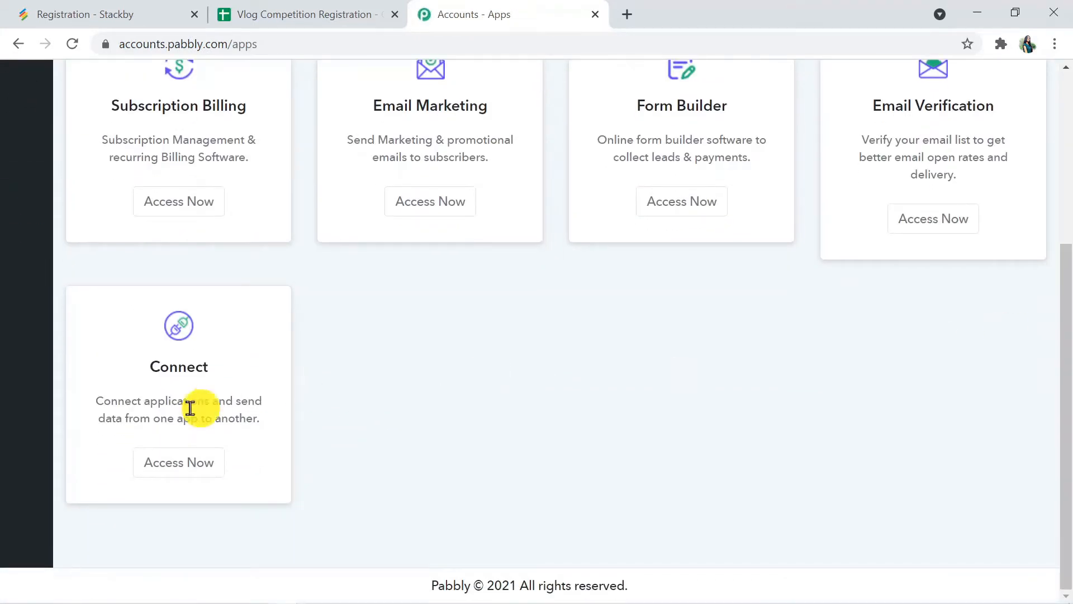
left_click(208, 473)
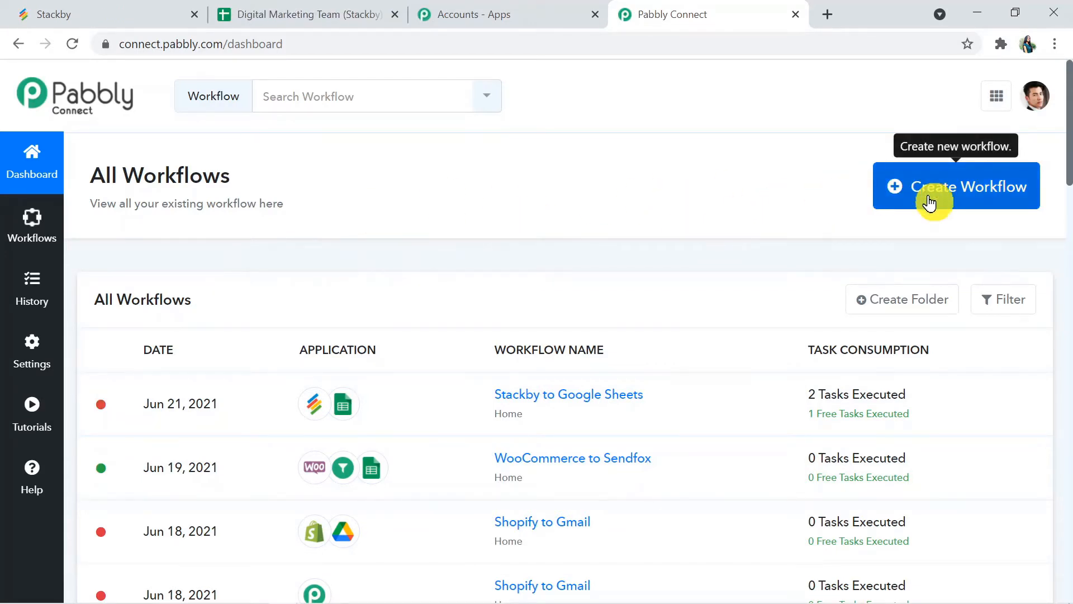
Step: Create a new workflow named 'Stackby to Google Sheets'
left_click(929, 202)
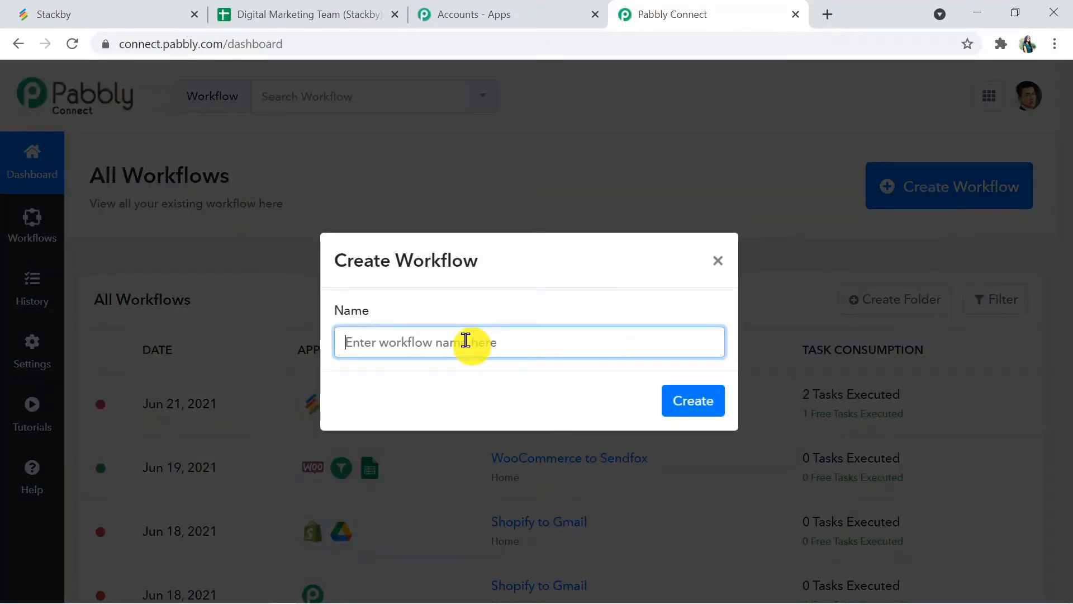
type("Sta")
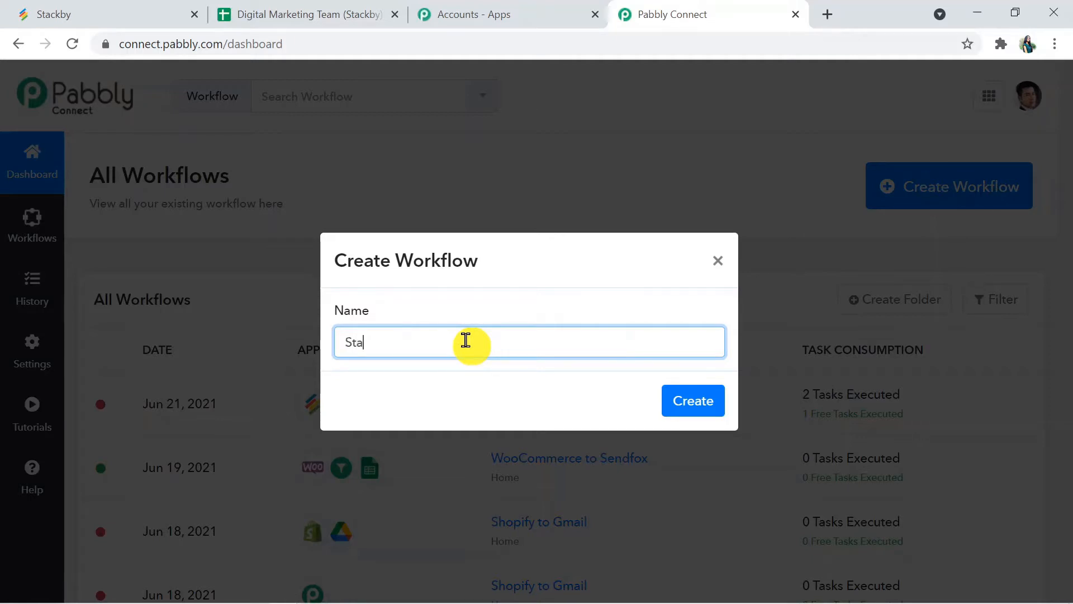
type("ckby to Googl")
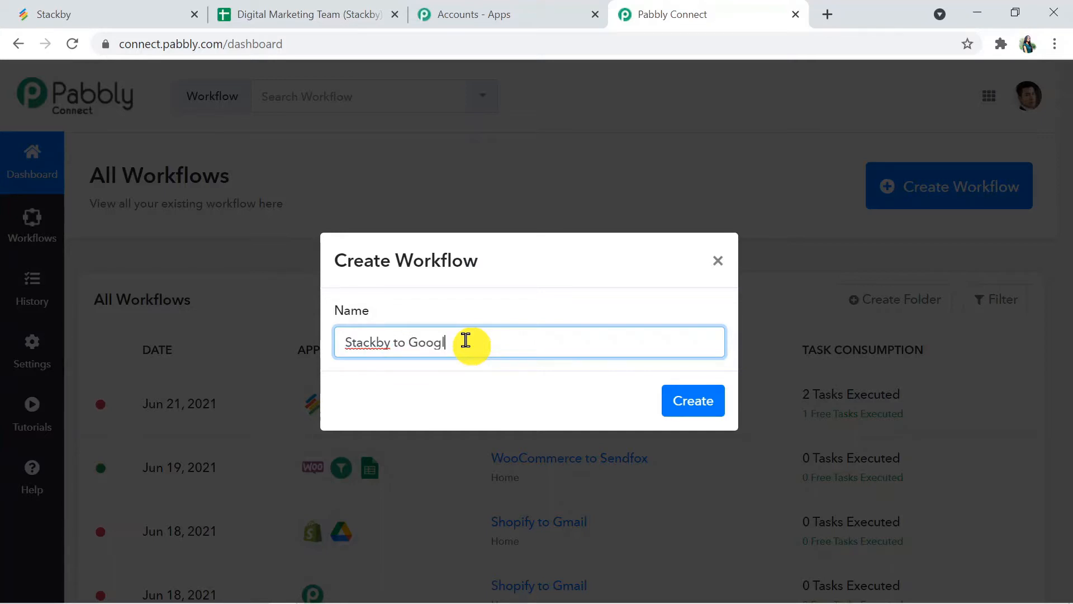
type("e S")
type("heet")
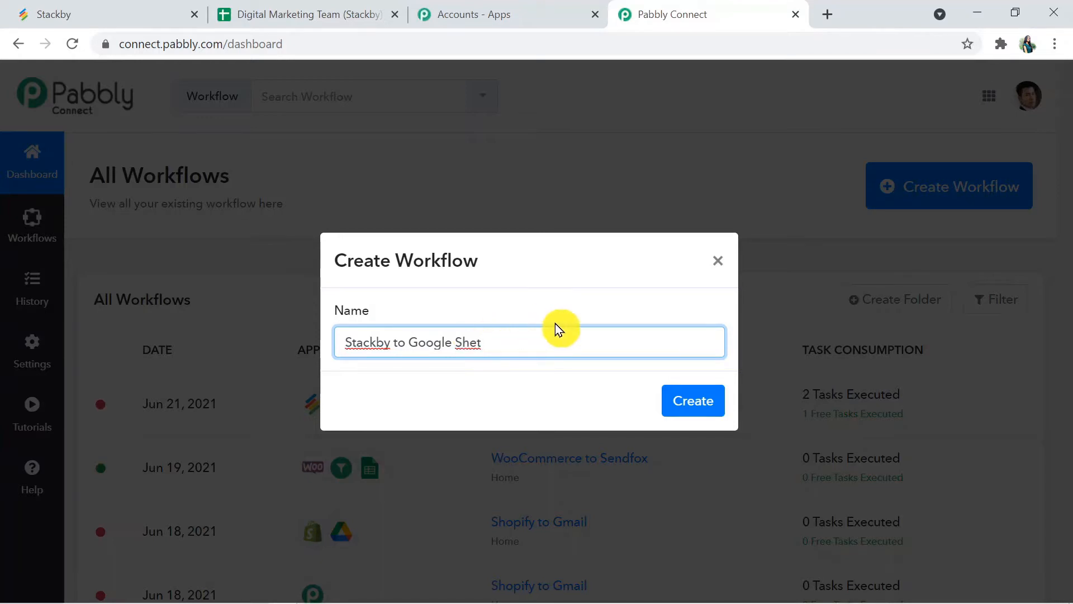
key("BackSpace")
type("s")
key("BackSpace")
type("ets")
left_click(693, 399)
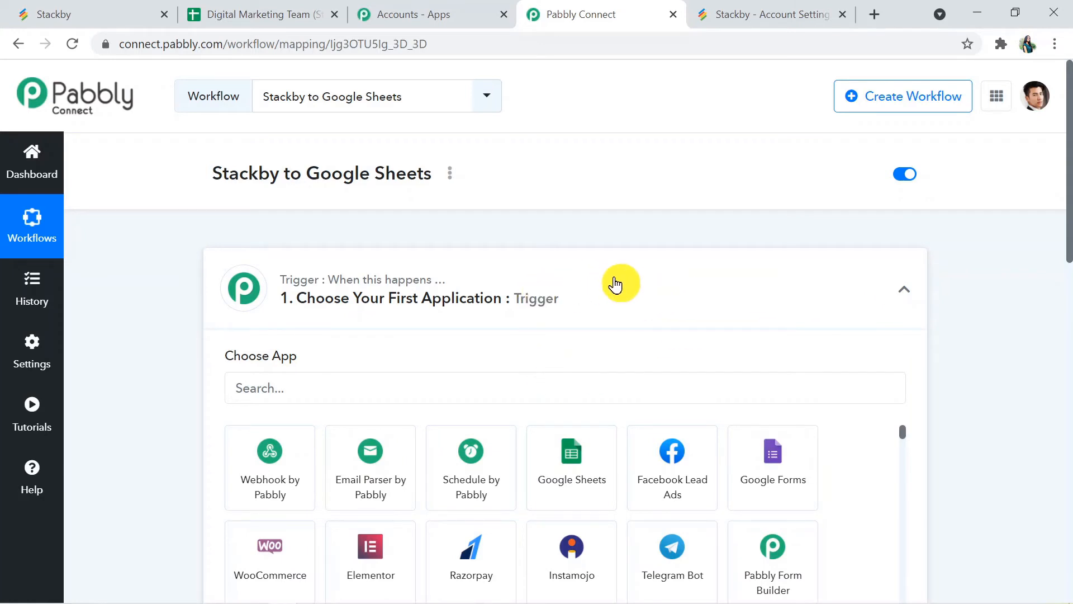
Step: Collapse the trigger step and the unfinished '2. Choose Your Next Application' action step
left_click(616, 285)
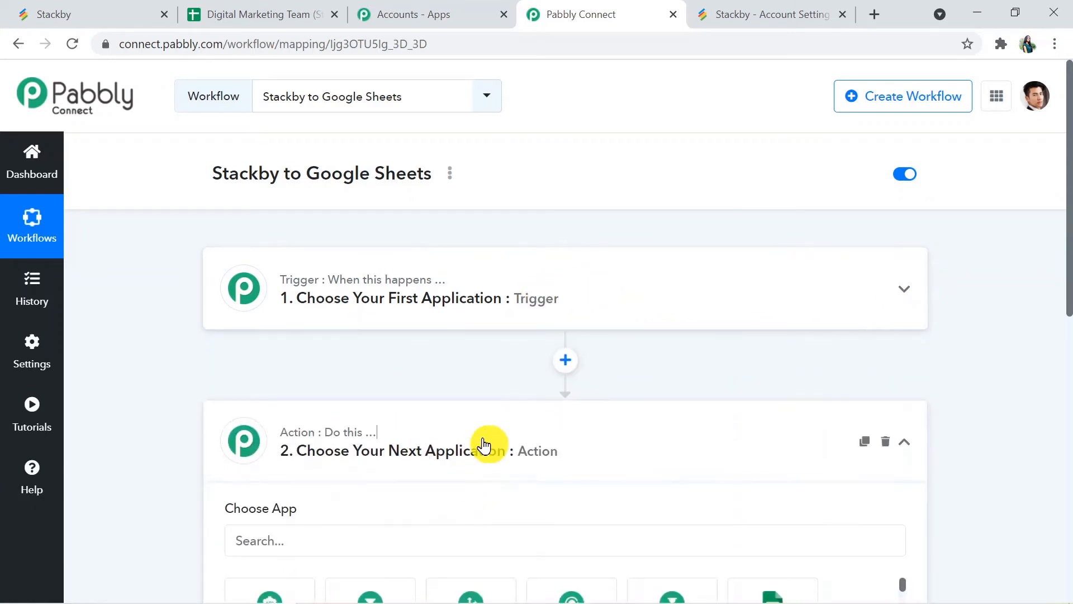
left_click(484, 445)
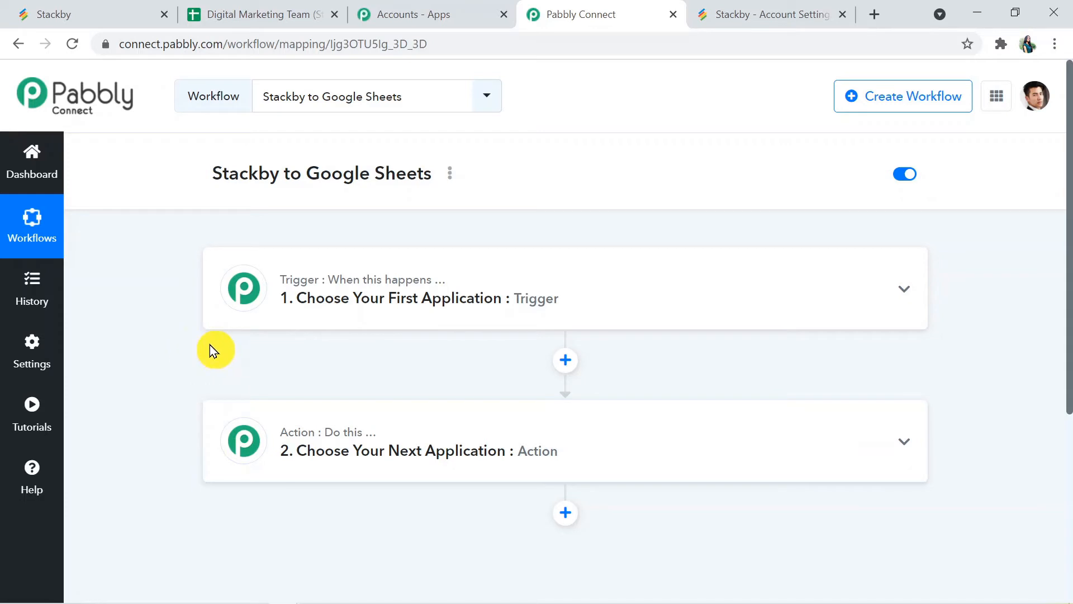
Step: Set Stackby, found by searching 'stac', as the trigger app with the New Row event
left_click(641, 270)
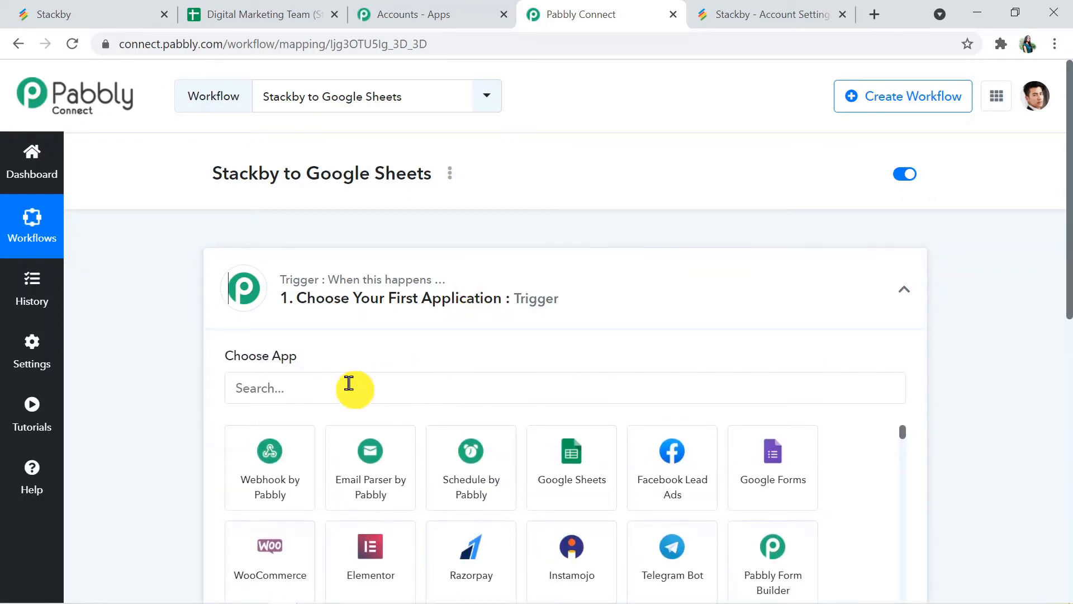
left_click(328, 387)
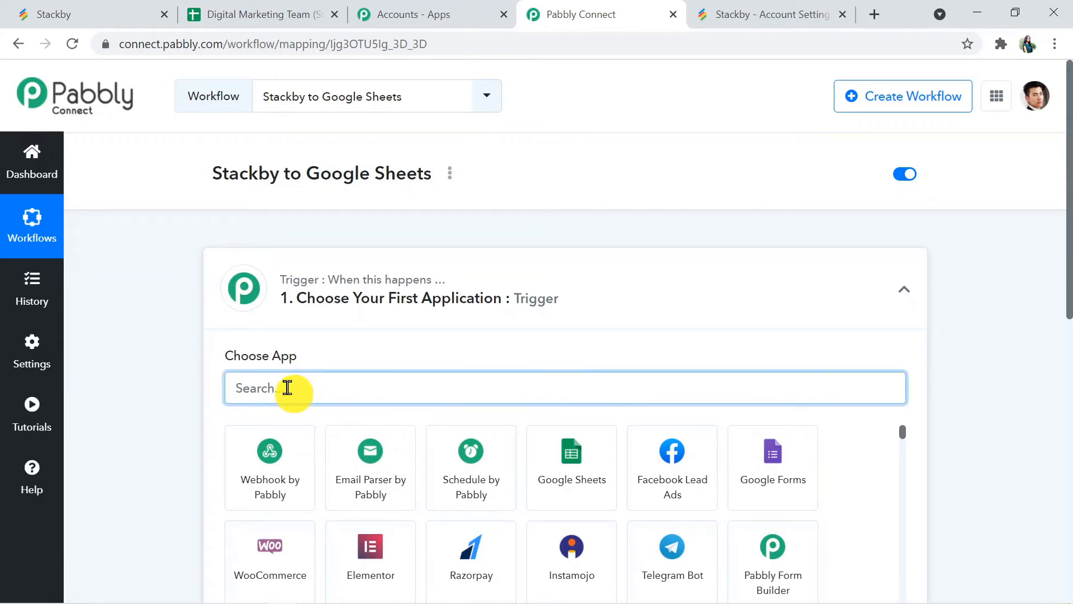
type("T")
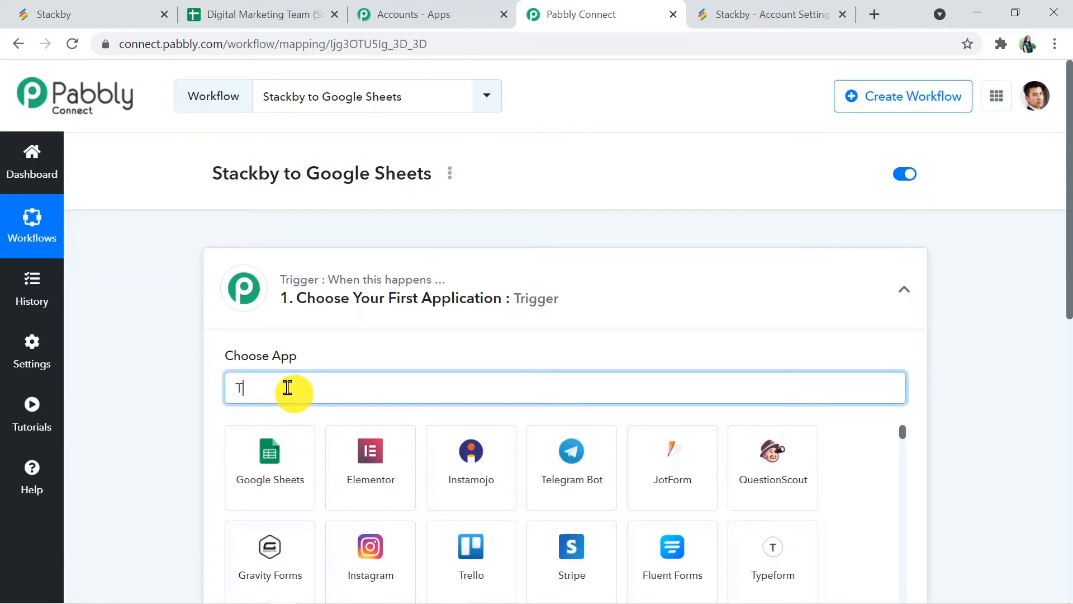
key("BackSpace")
type("stack")
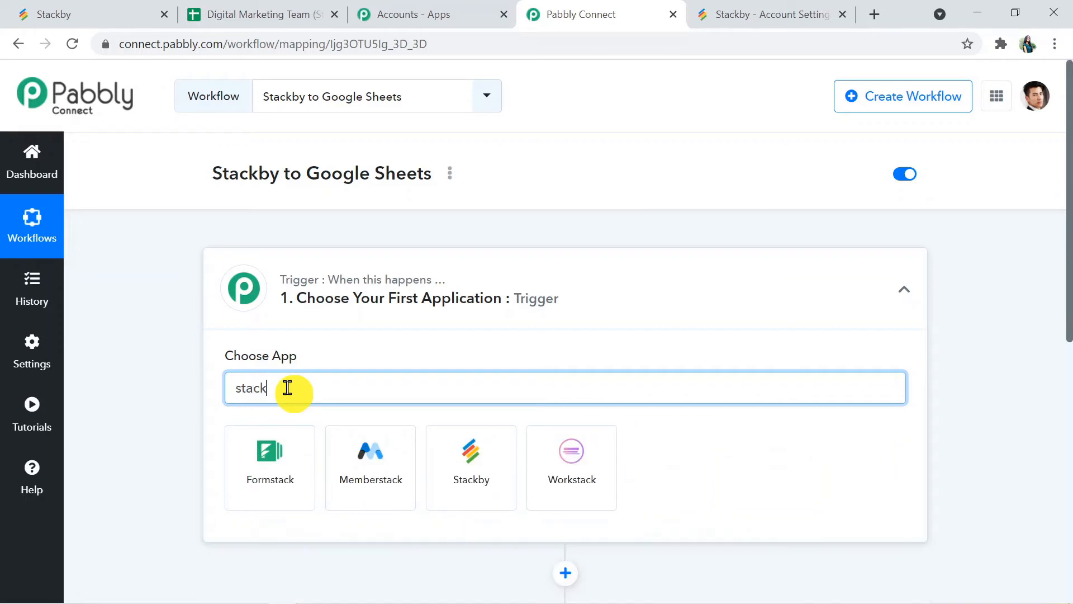
left_click(491, 486)
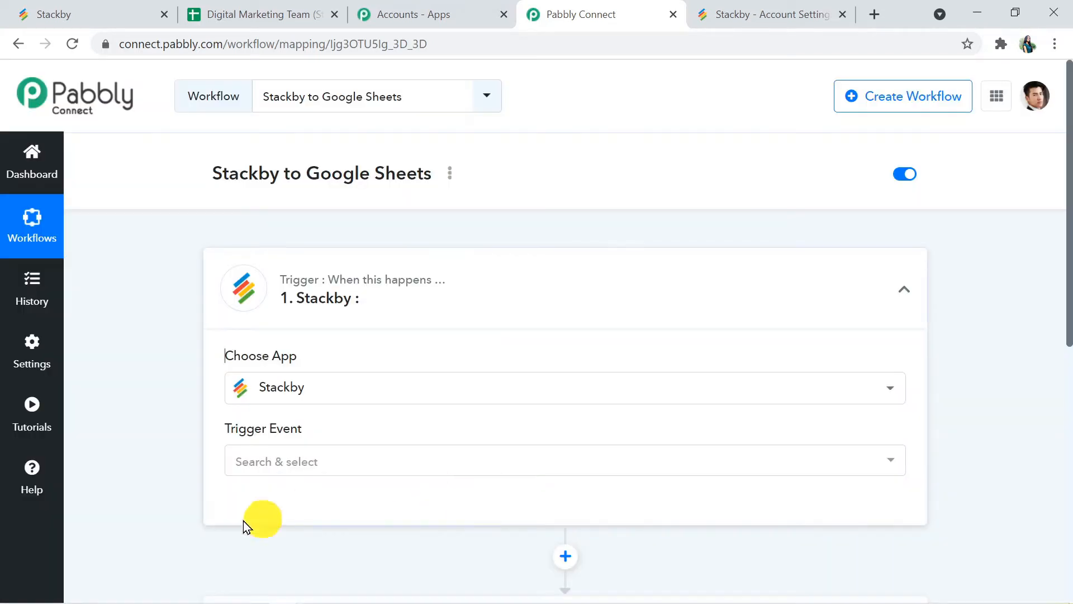
left_click(347, 465)
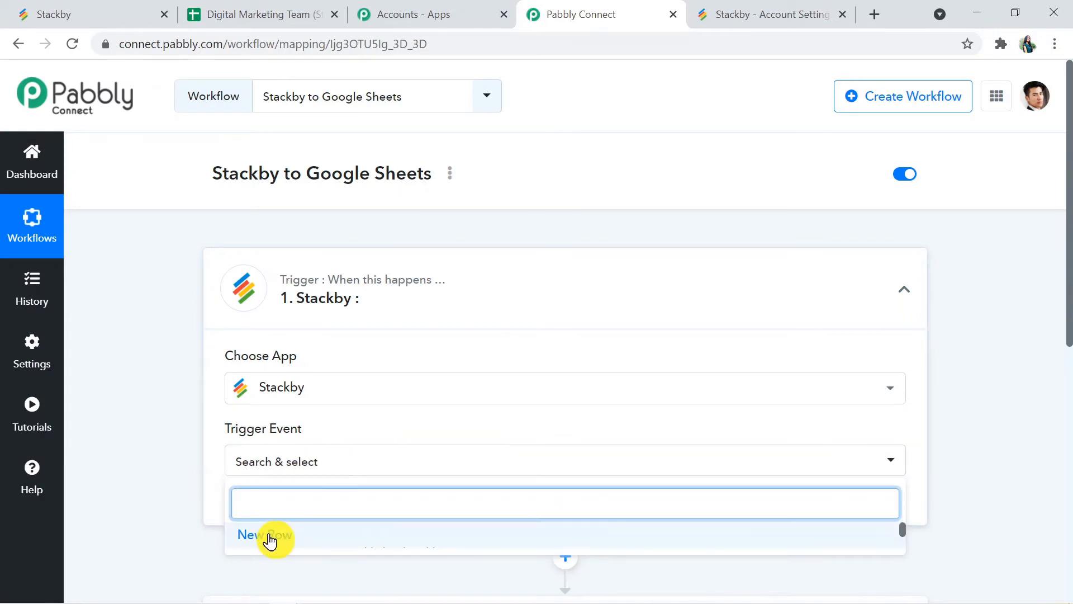
left_click(270, 536)
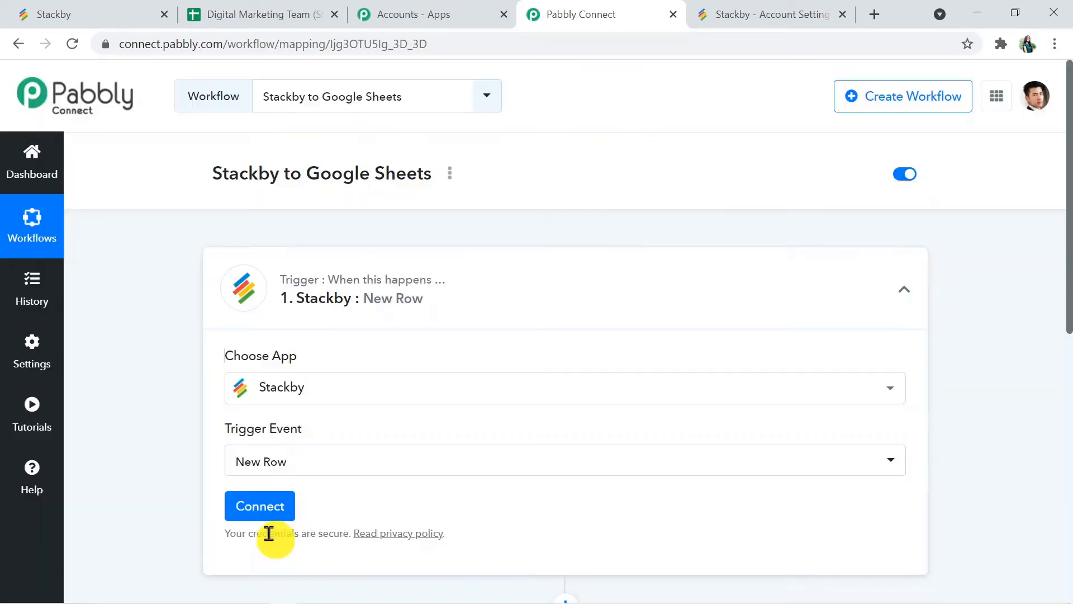
left_click(248, 508)
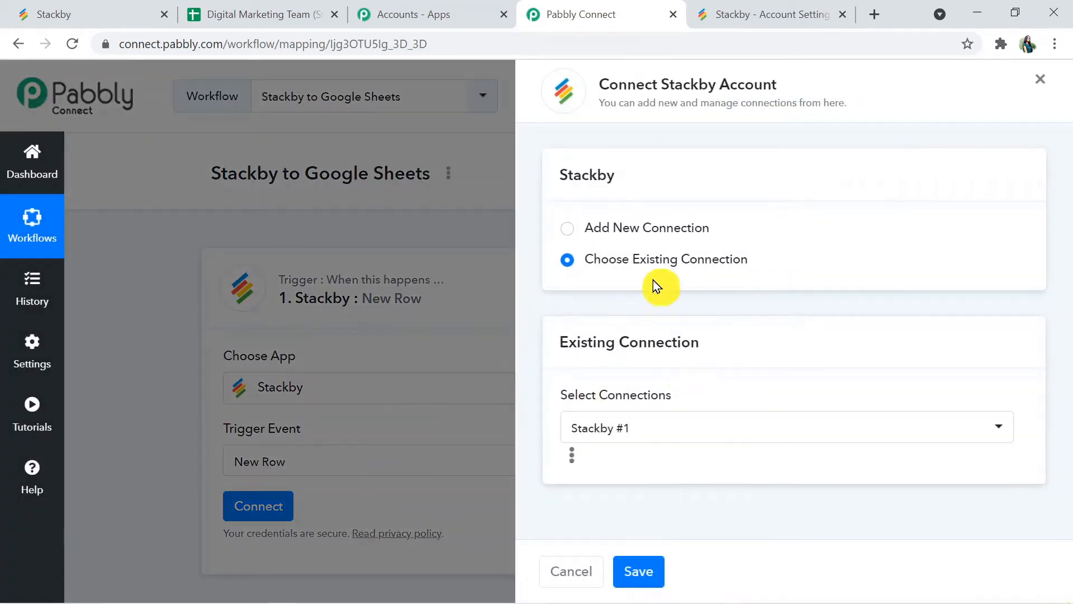
left_click(568, 229)
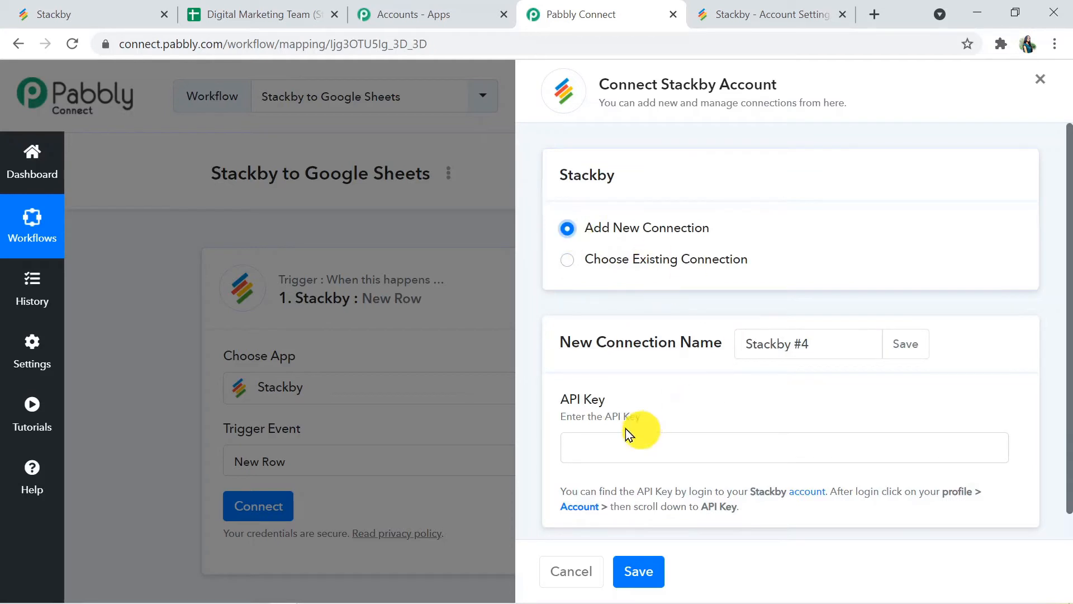
left_click(599, 443)
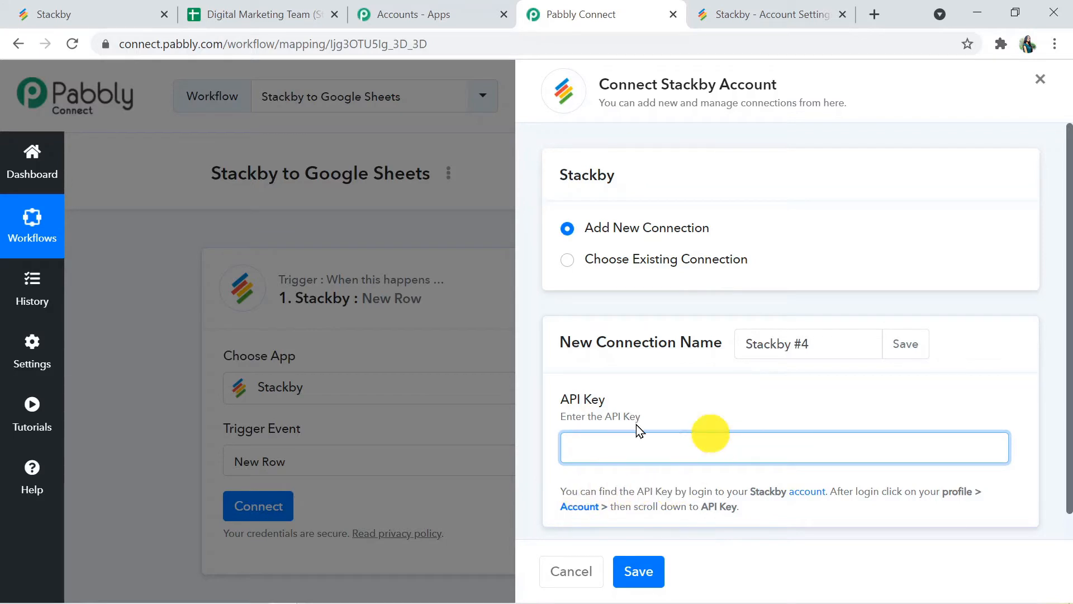
left_click(589, 505)
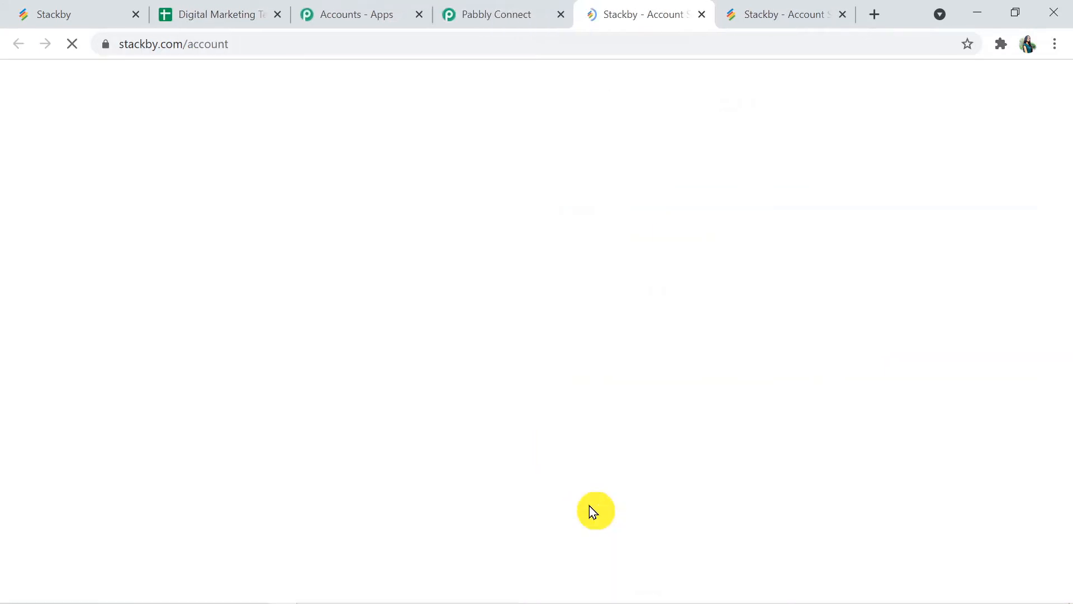
Step: Close the duplicate account tab, copy Stackby's personal API key, and return to the Pabbly connection form
left_click(842, 14)
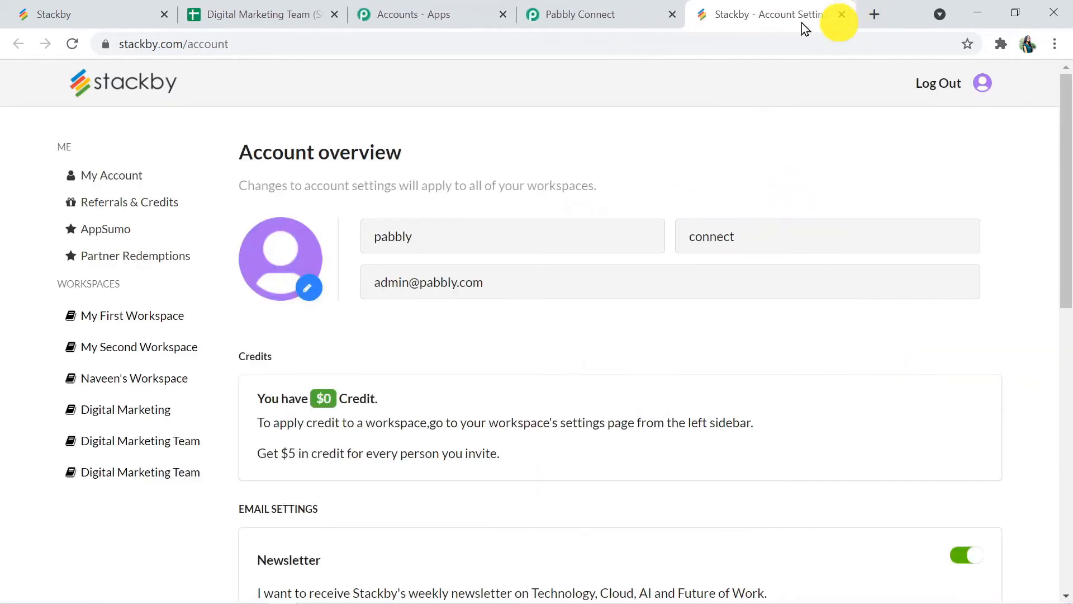
left_click_drag(1067, 168, 1068, 344)
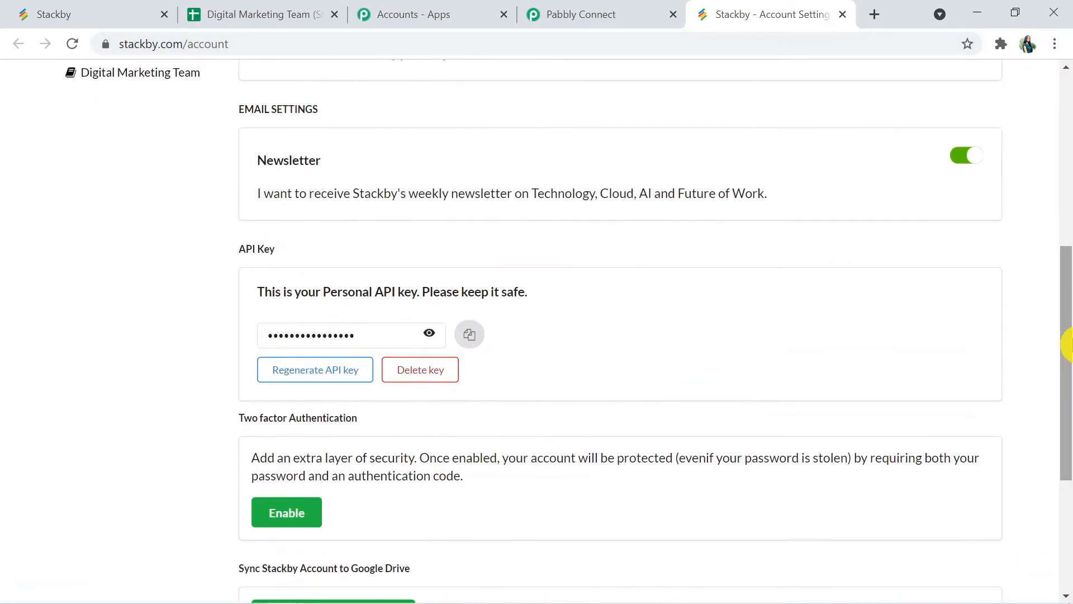
left_click(483, 335)
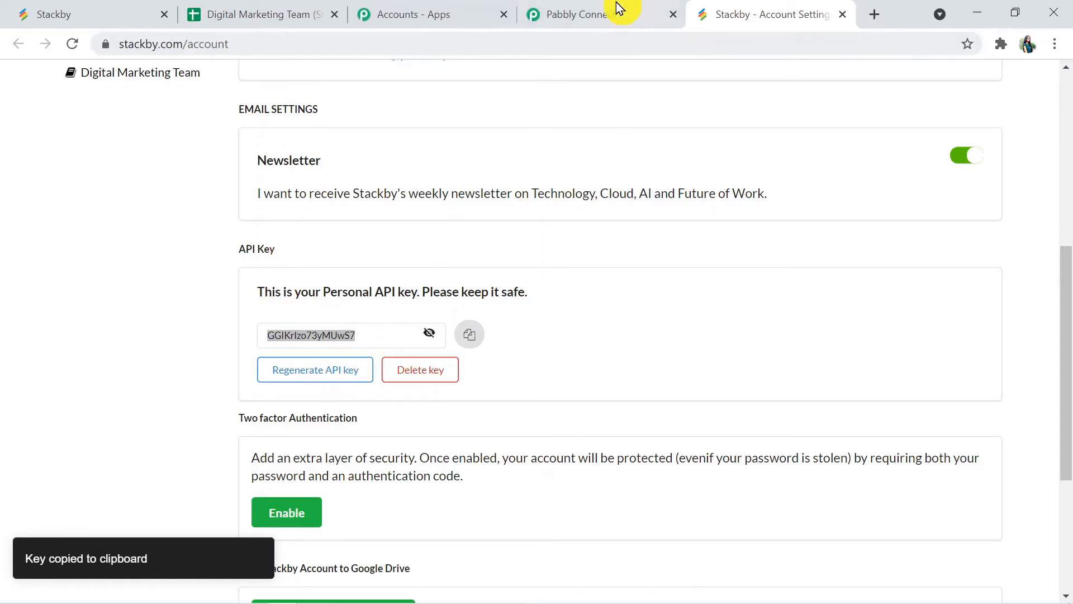
left_click(587, 9)
left_click(617, 457)
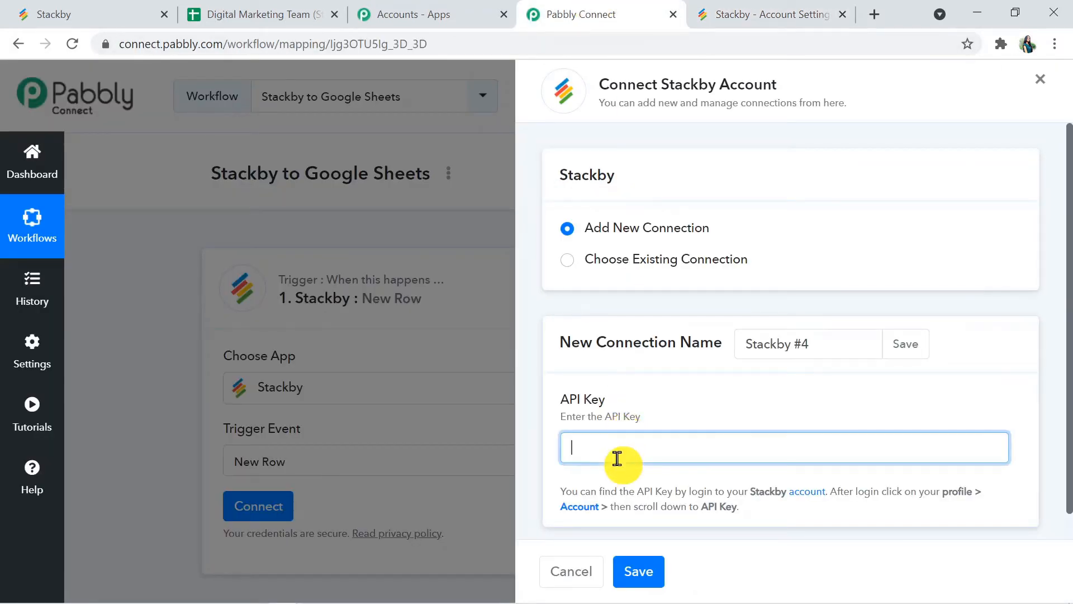
Step: Paste the Stackby API key into the connection form and save it
key("ctrl+v")
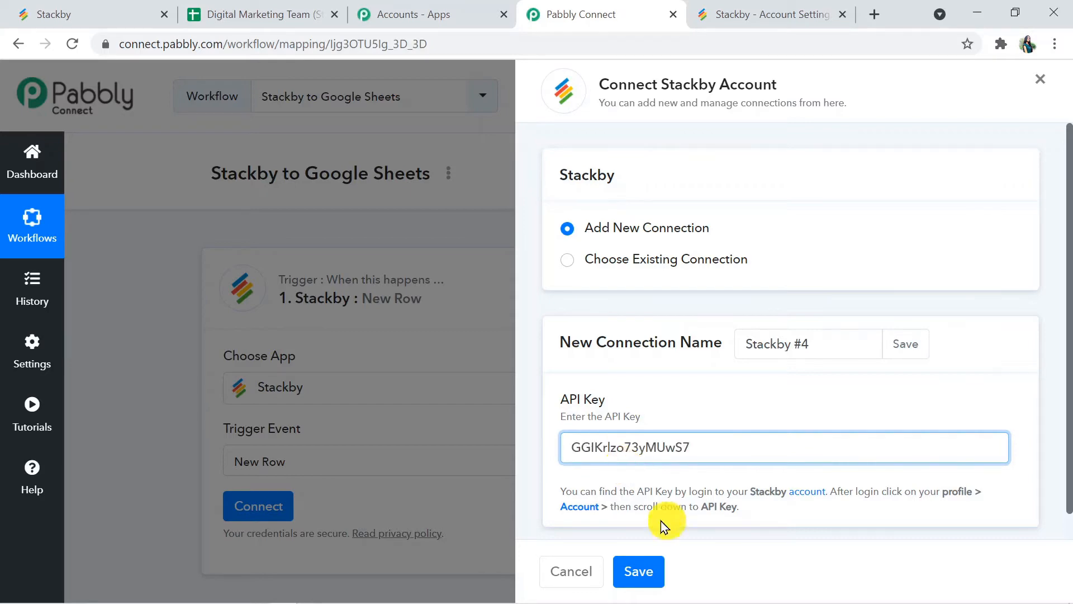
left_click(638, 572)
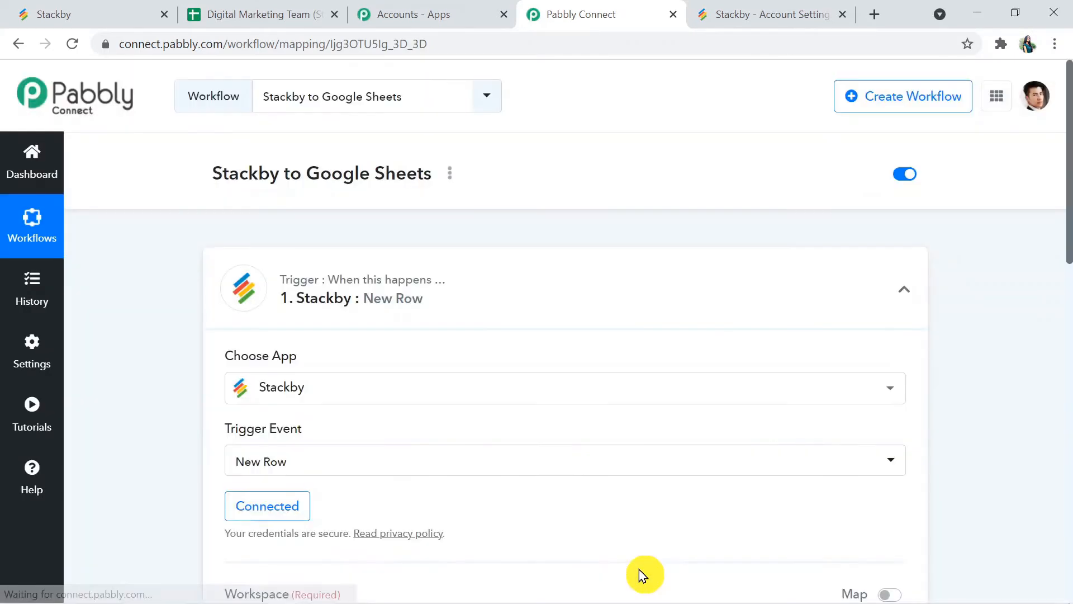
left_click_drag(1069, 180, 1063, 299)
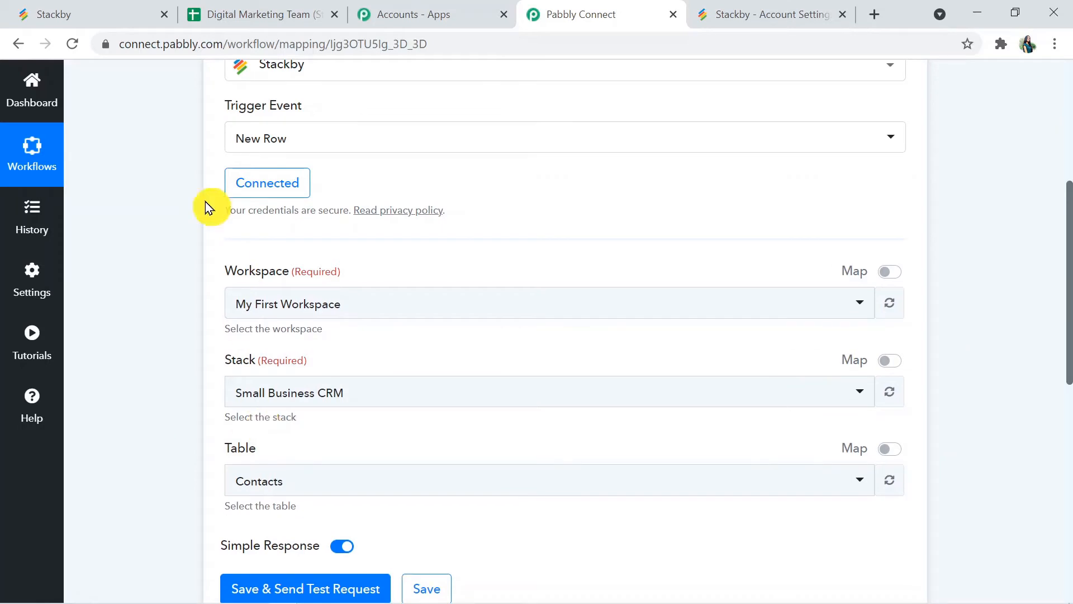
left_click(70, 8)
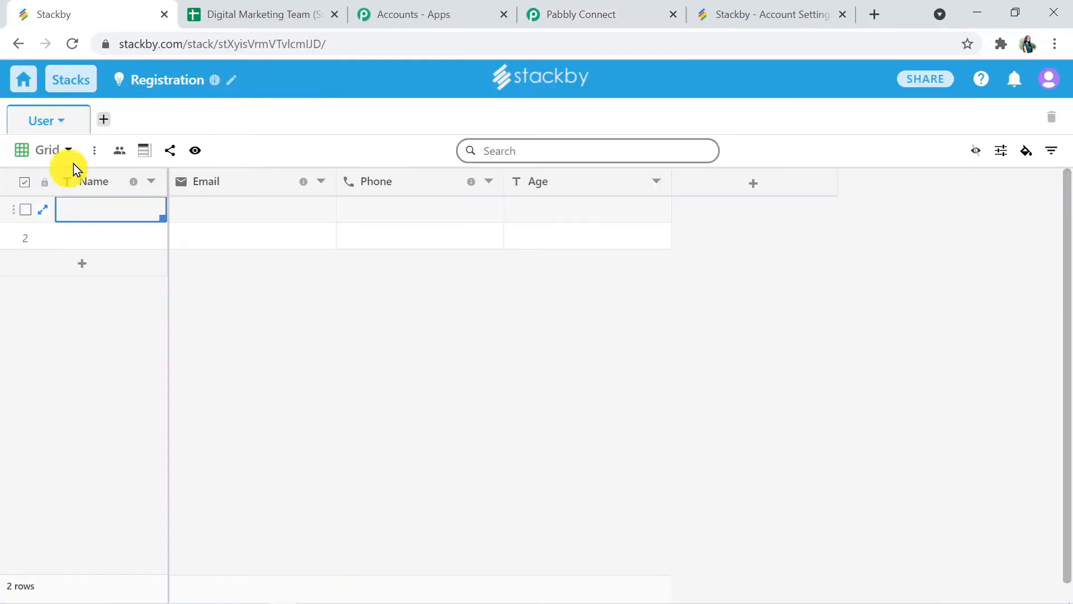
left_click(19, 51)
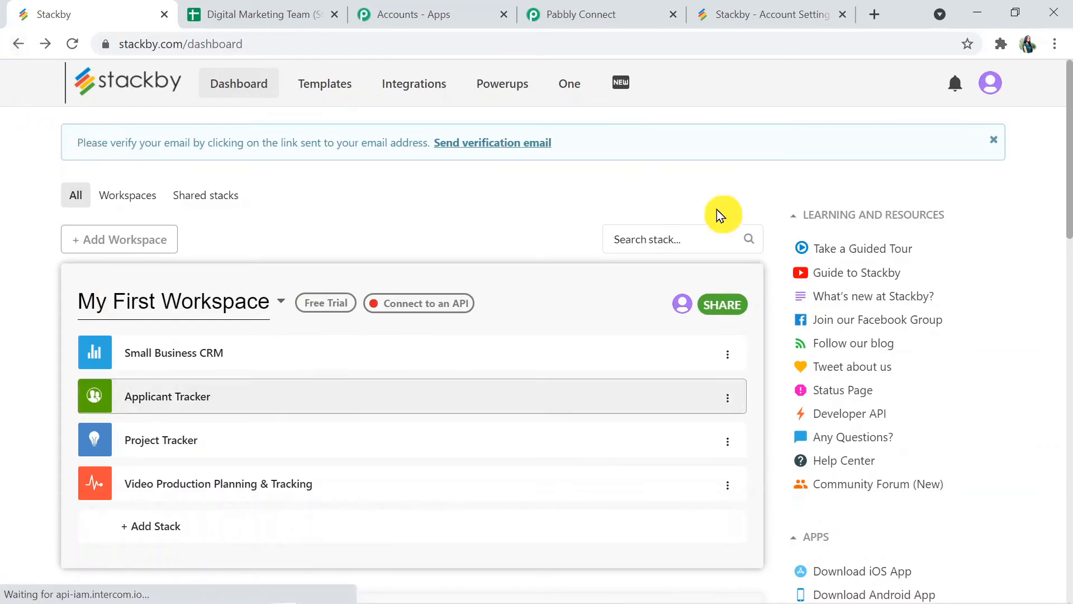
left_click_drag(1069, 162, 1068, 421)
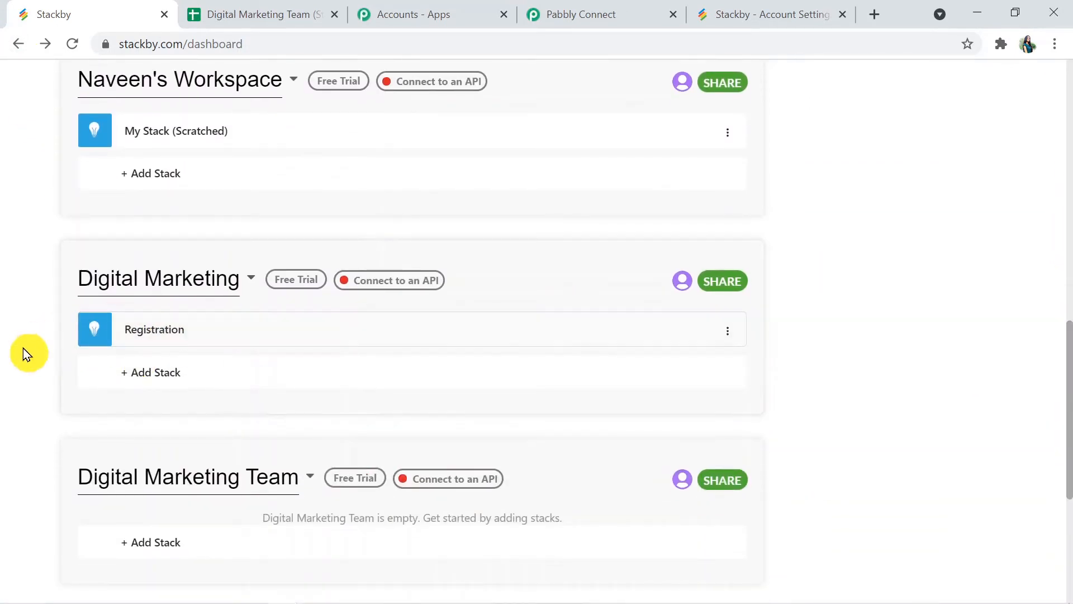
left_click(158, 333)
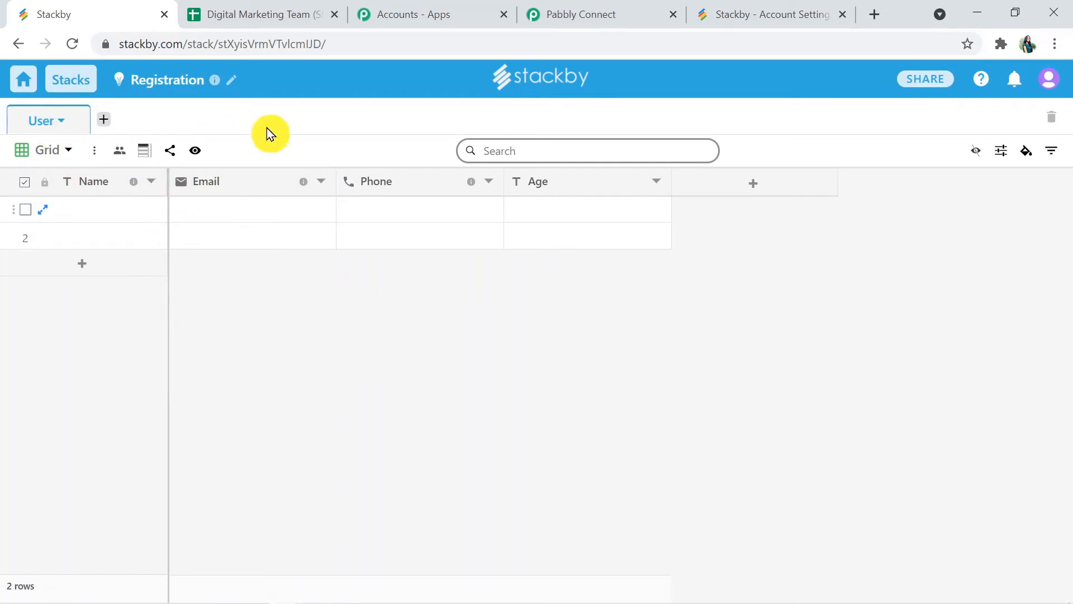
left_click(576, 12)
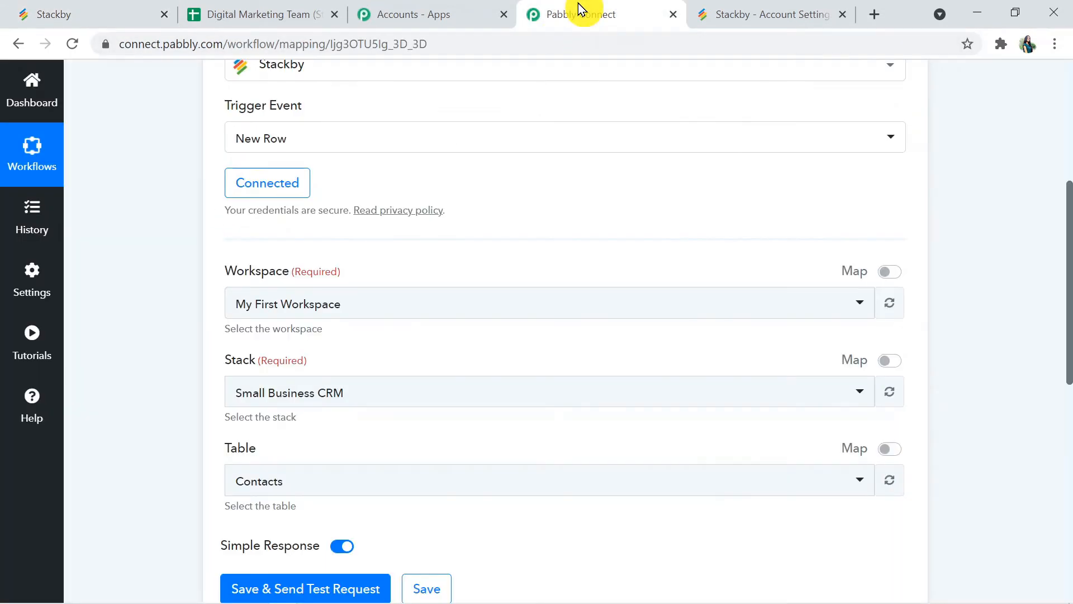
Step: Select the Digital Marketing workspace for the Stackby trigger, then switch to Stackby's Registration table
left_click_drag(1070, 294, 1070, 322)
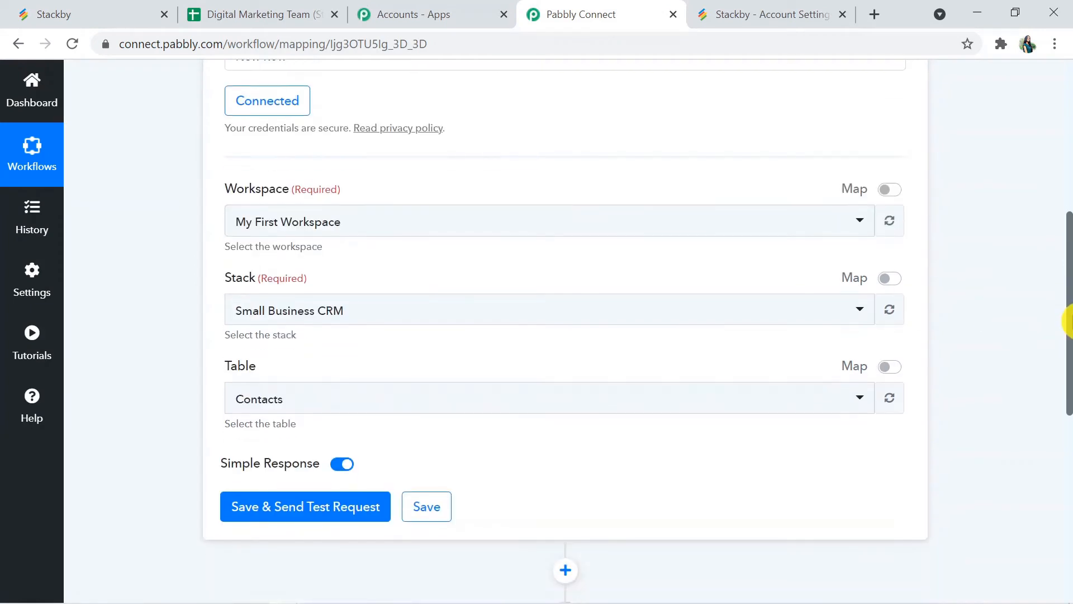
left_click(510, 221)
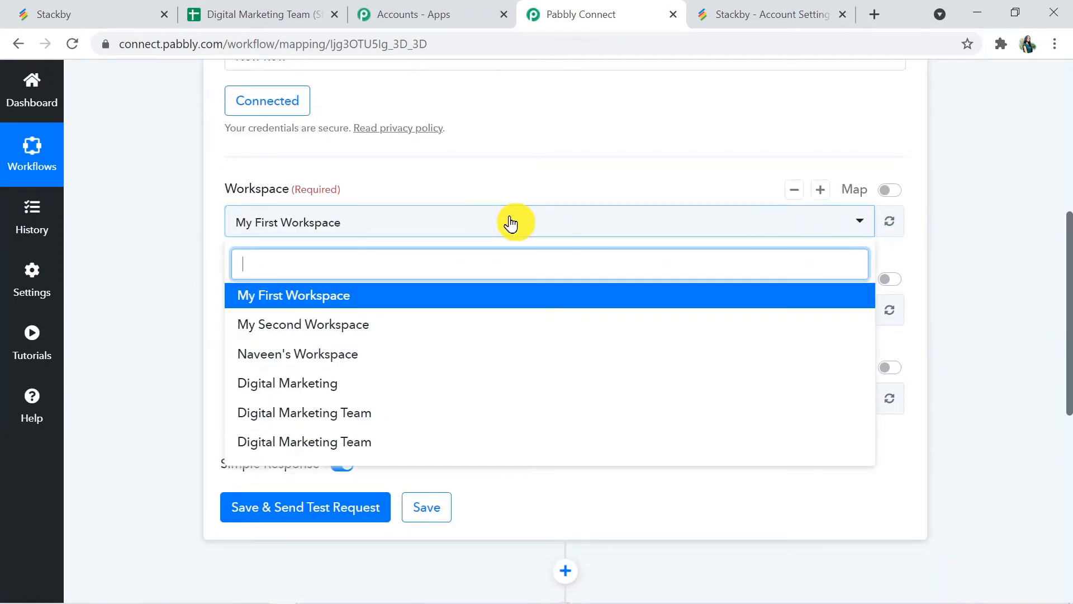
left_click(338, 375)
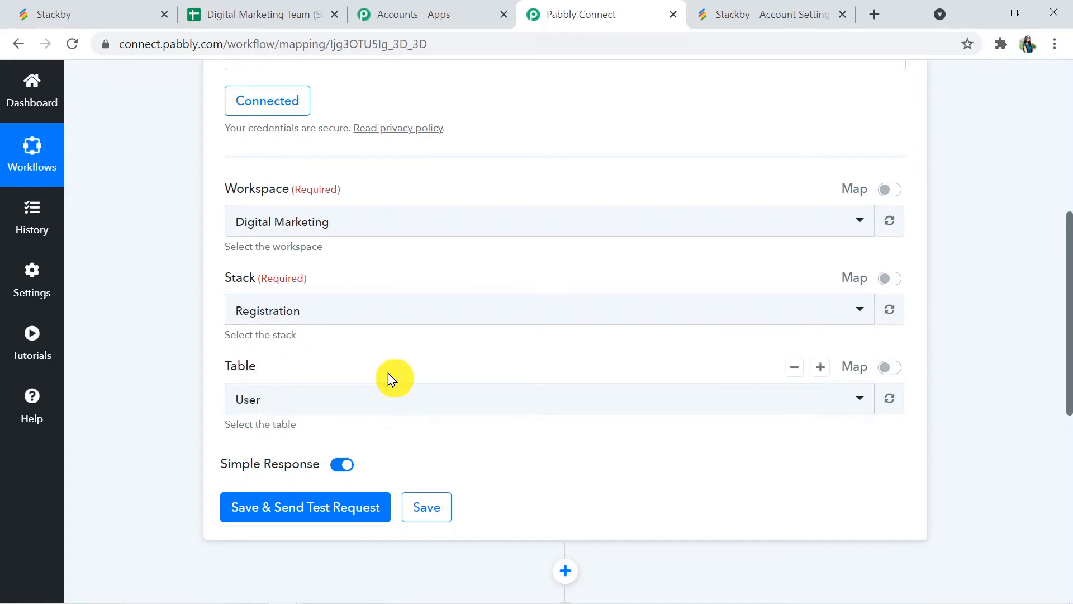
left_click(48, 4)
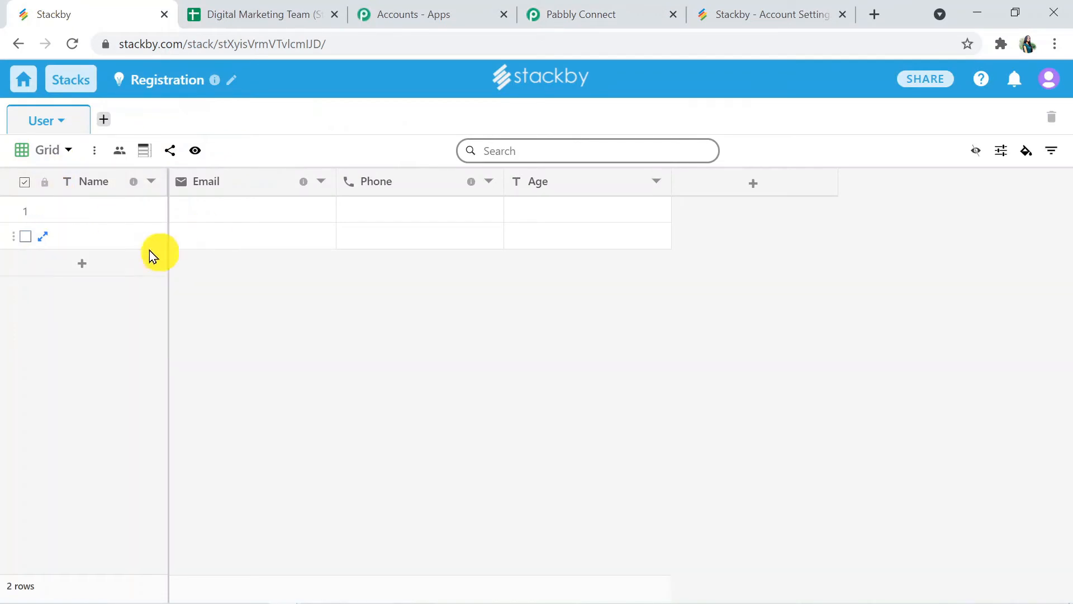
left_click(237, 19)
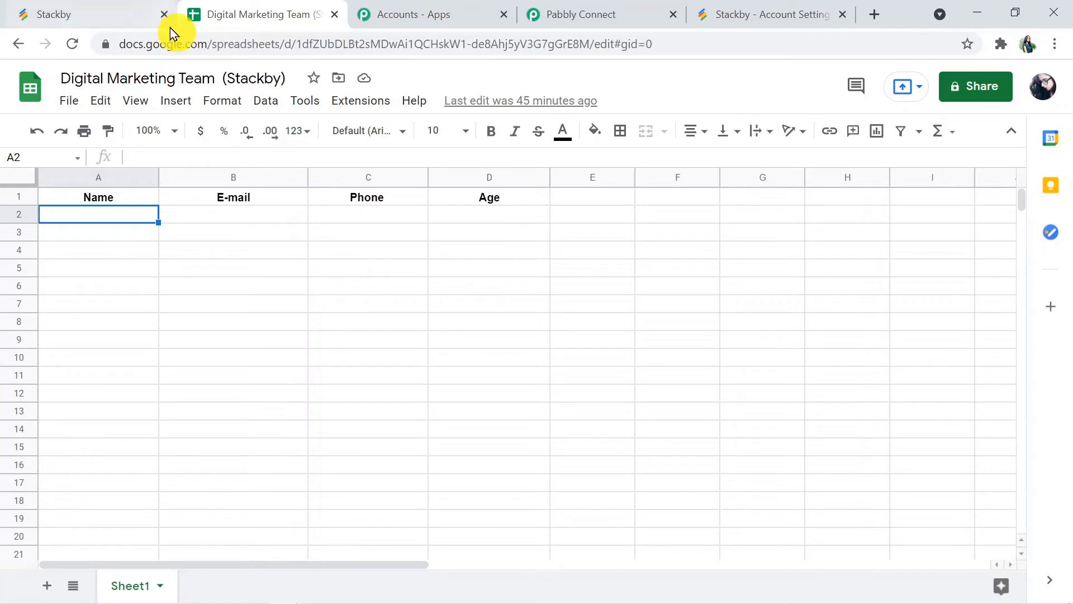
left_click(91, 5)
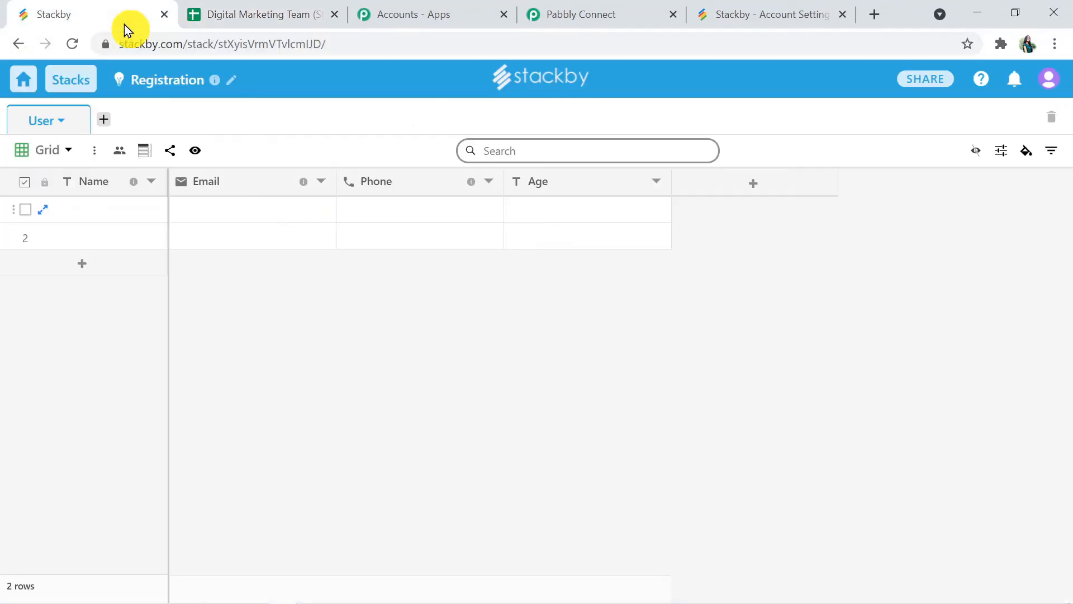
Step: Fill User table row 1 with the contact's name, e-mail, phone number and age 23
left_click(99, 216)
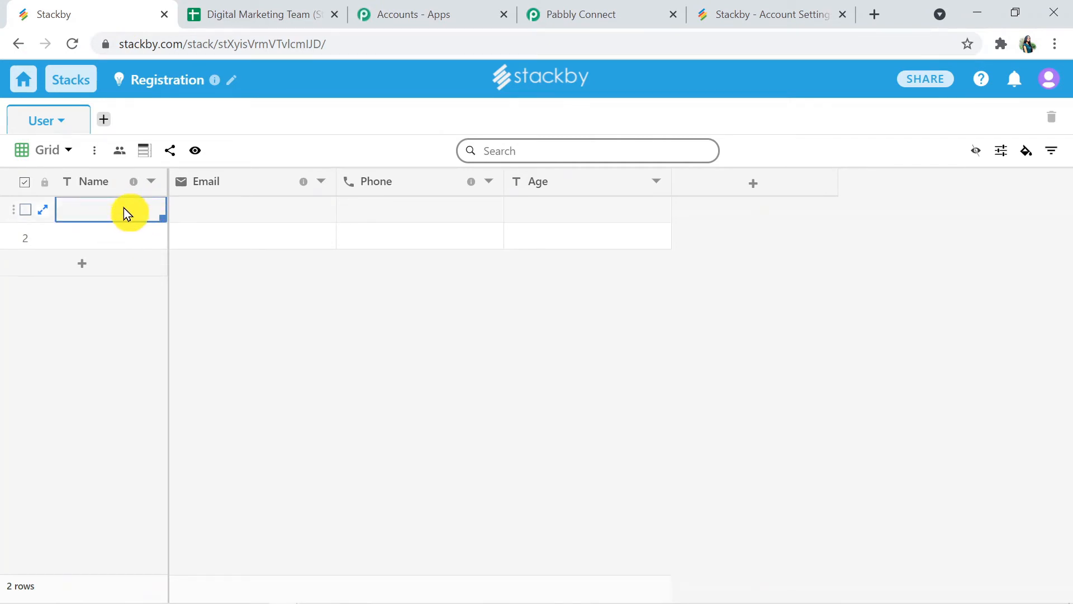
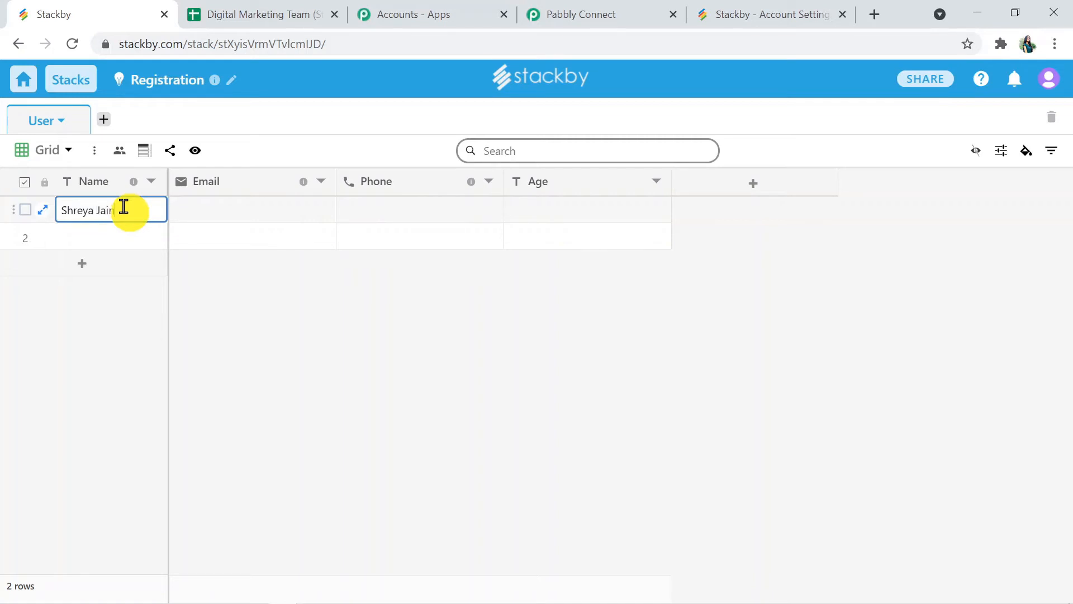
left_click(202, 209)
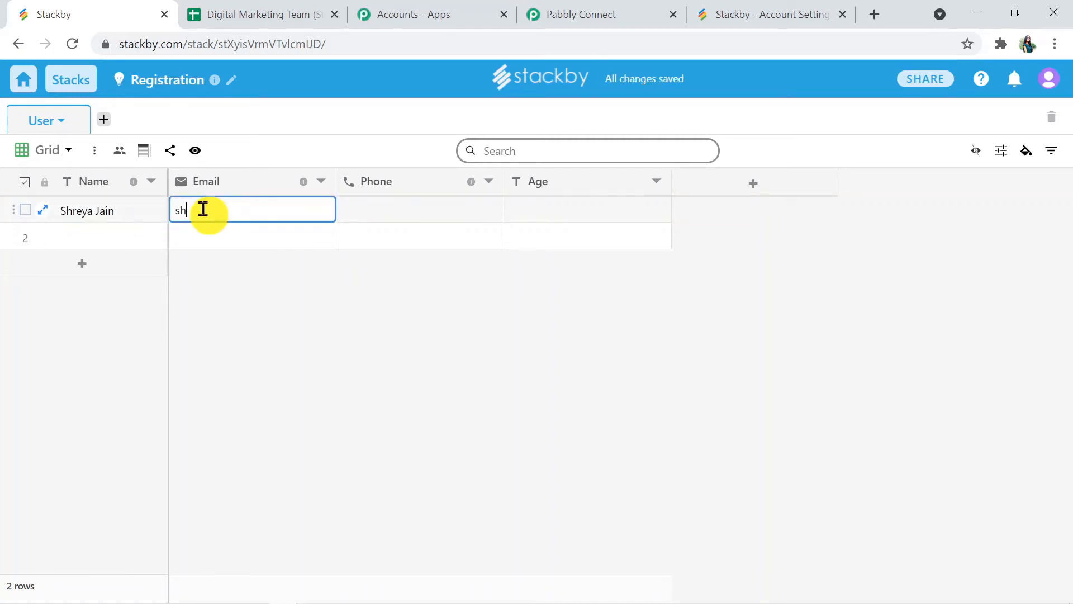
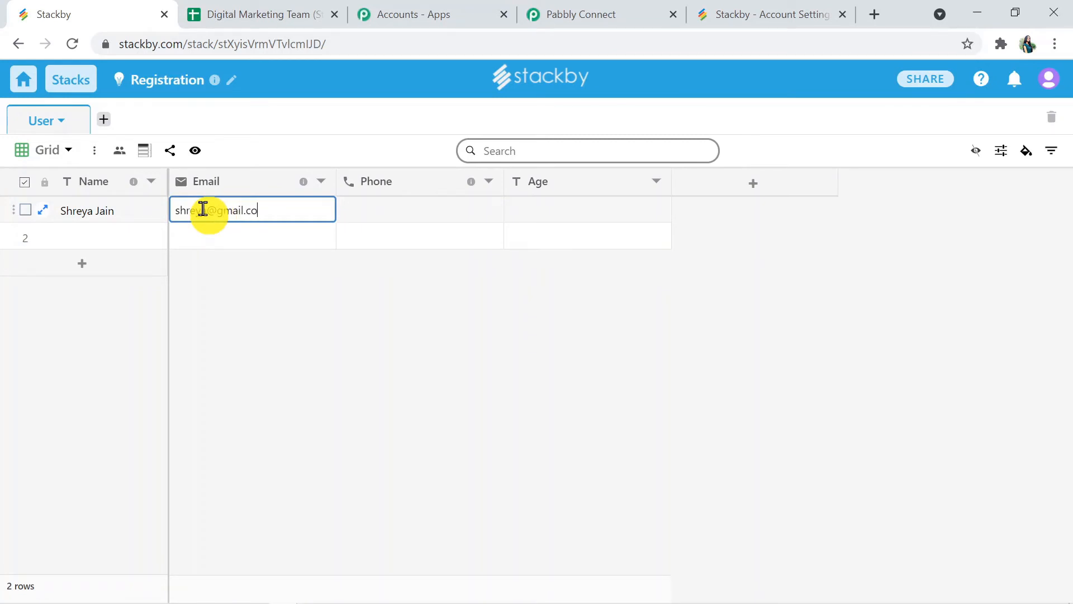
left_click(400, 223)
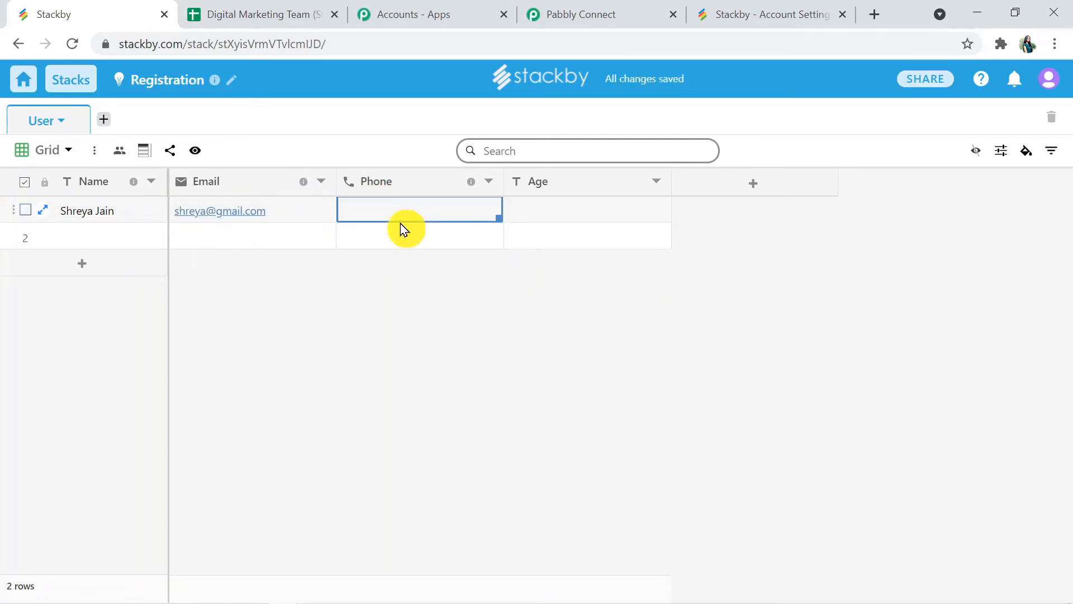
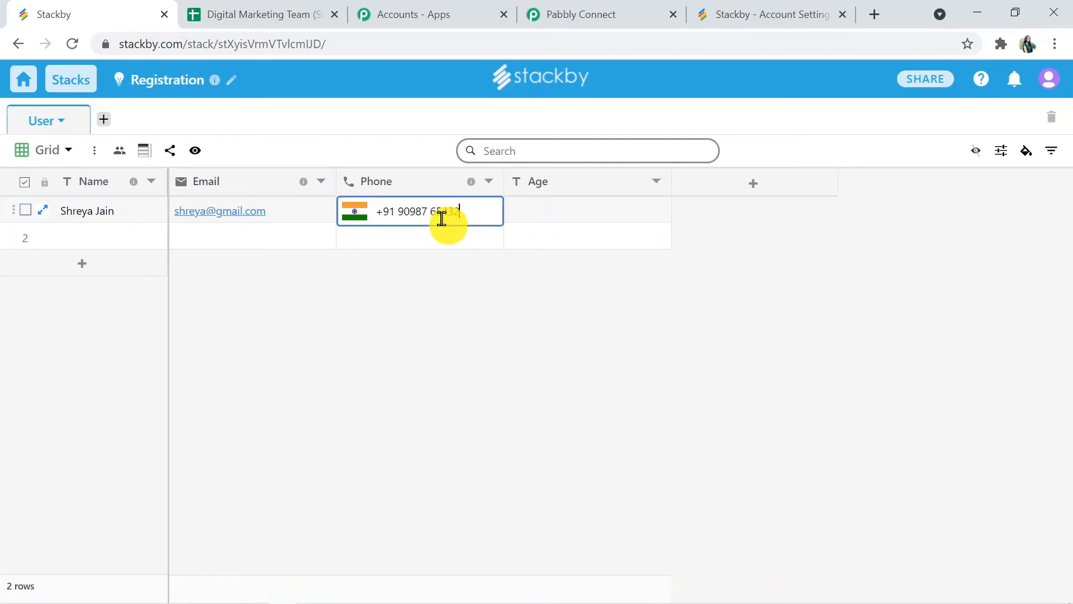
left_click(562, 215)
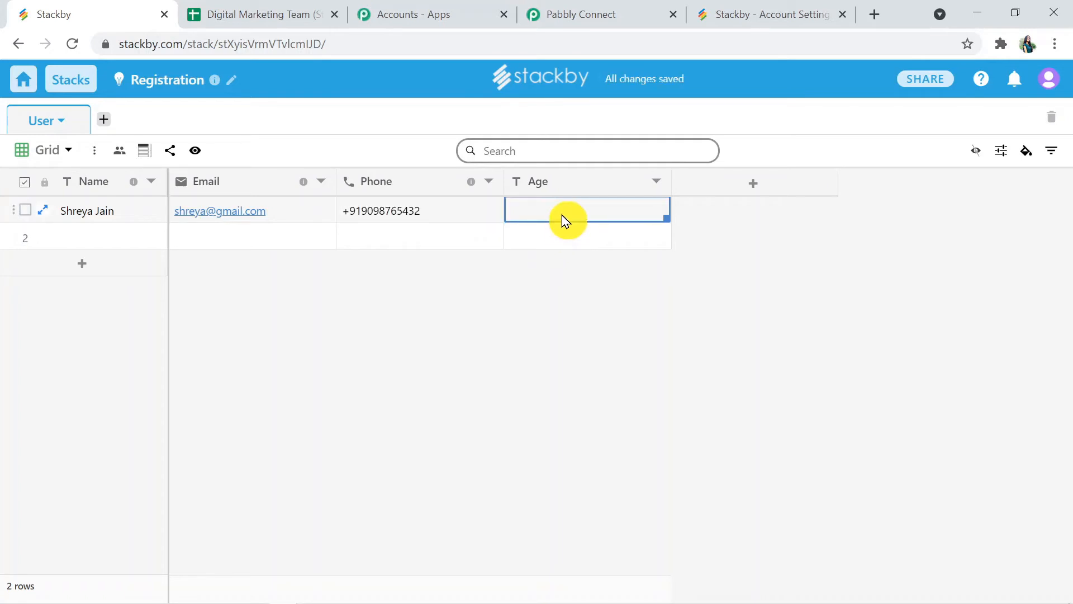
type("23")
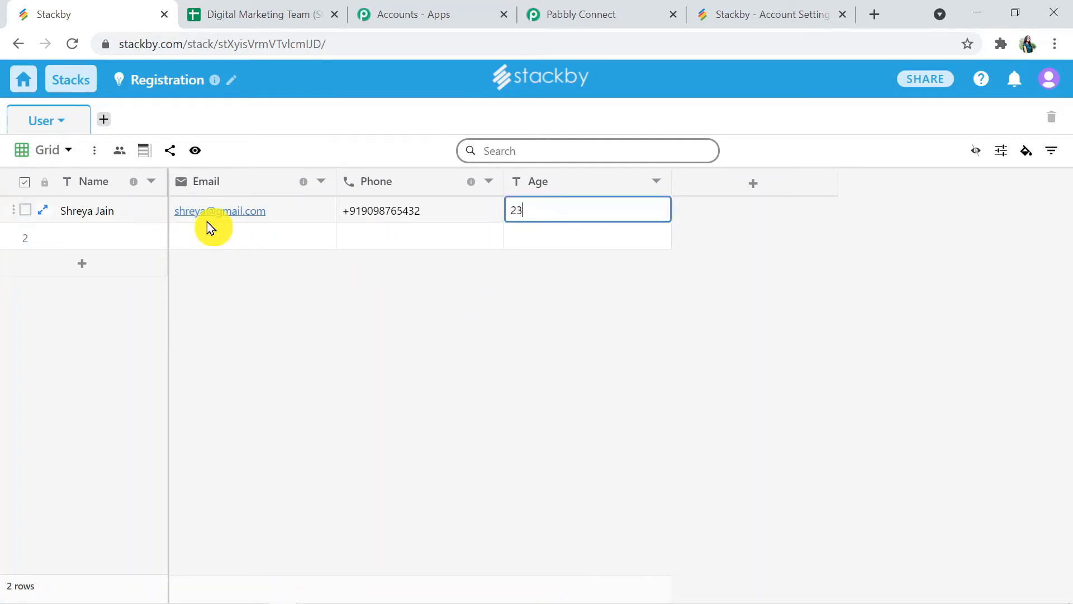
left_click(576, 18)
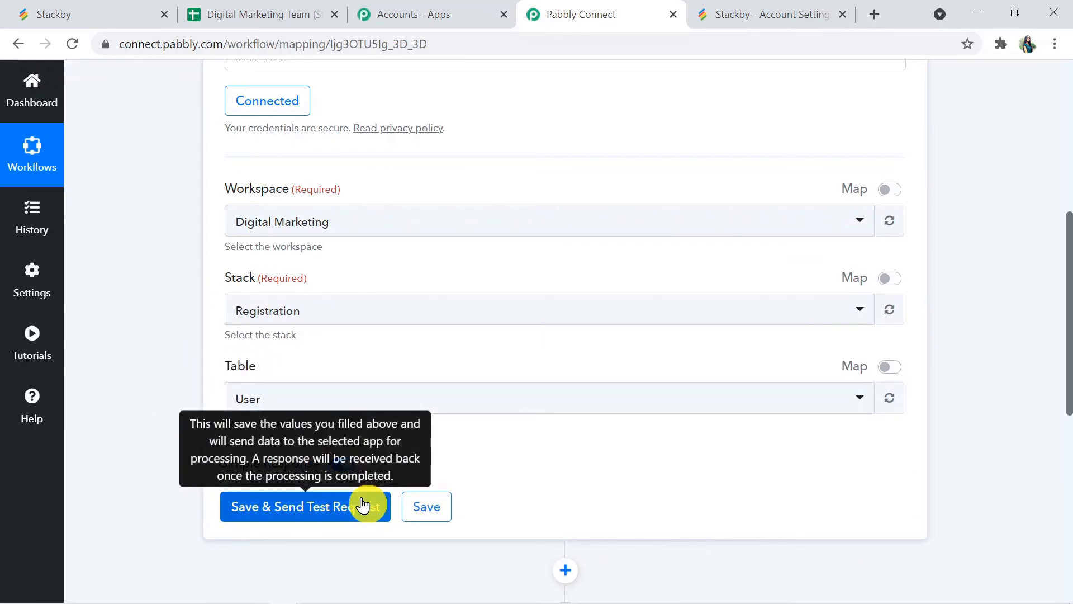
Step: Send a Stackby test request, review the returned name, e-mail, phone and age 23, and save
left_click(333, 513)
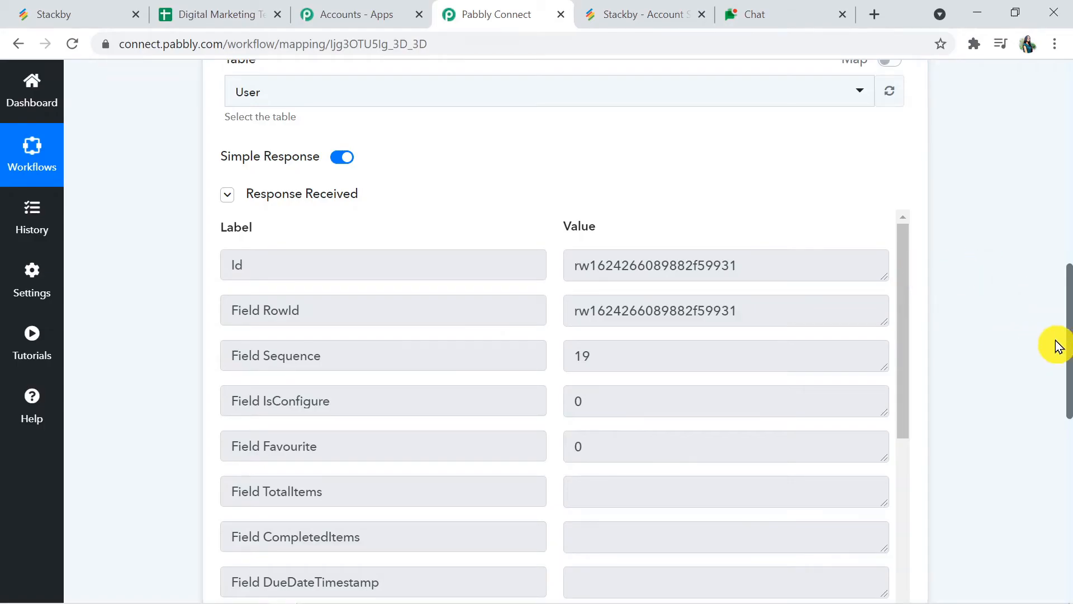
left_click_drag(1068, 354, 1069, 402)
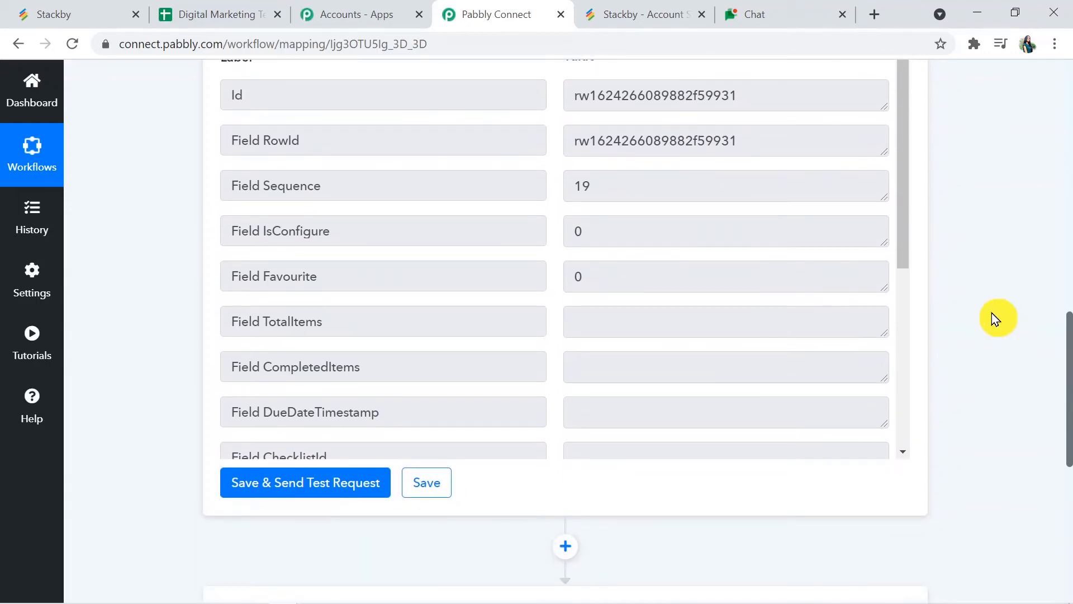
left_click_drag(907, 243, 922, 474)
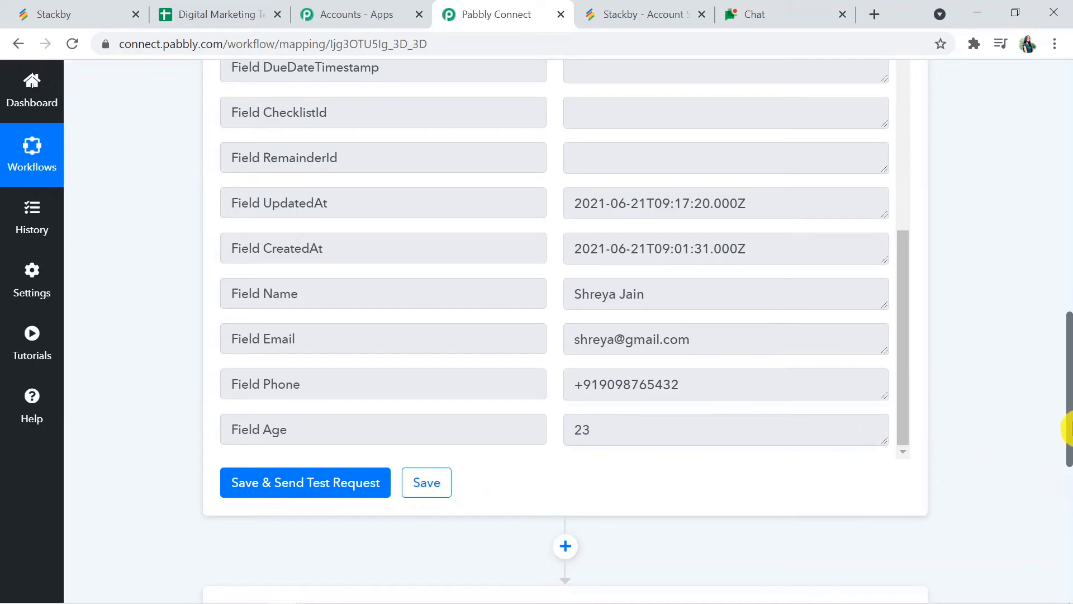
left_click_drag(1069, 429, 1071, 493)
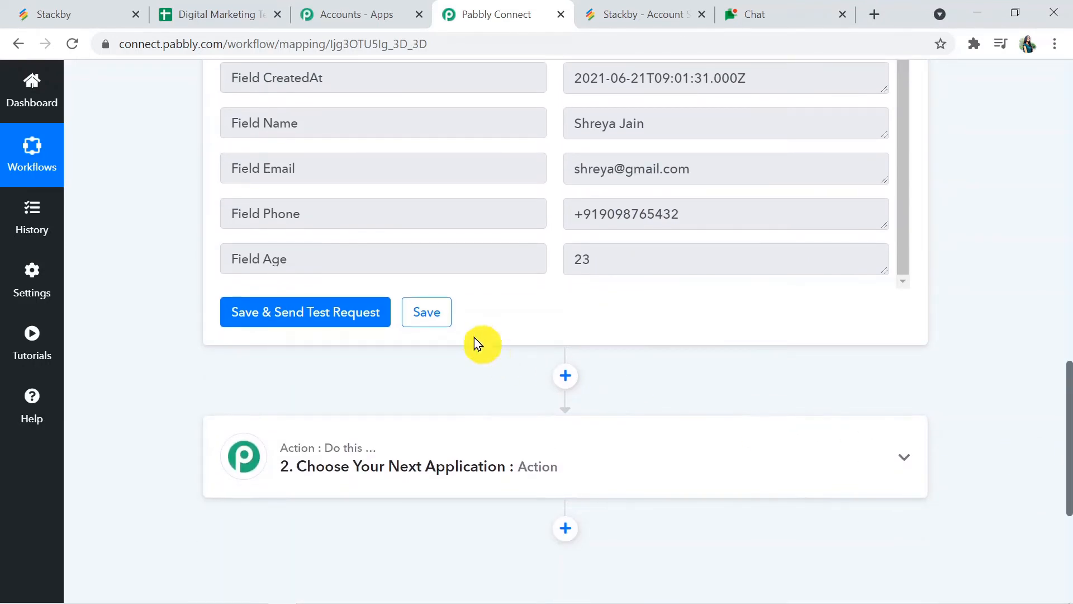
left_click(437, 316)
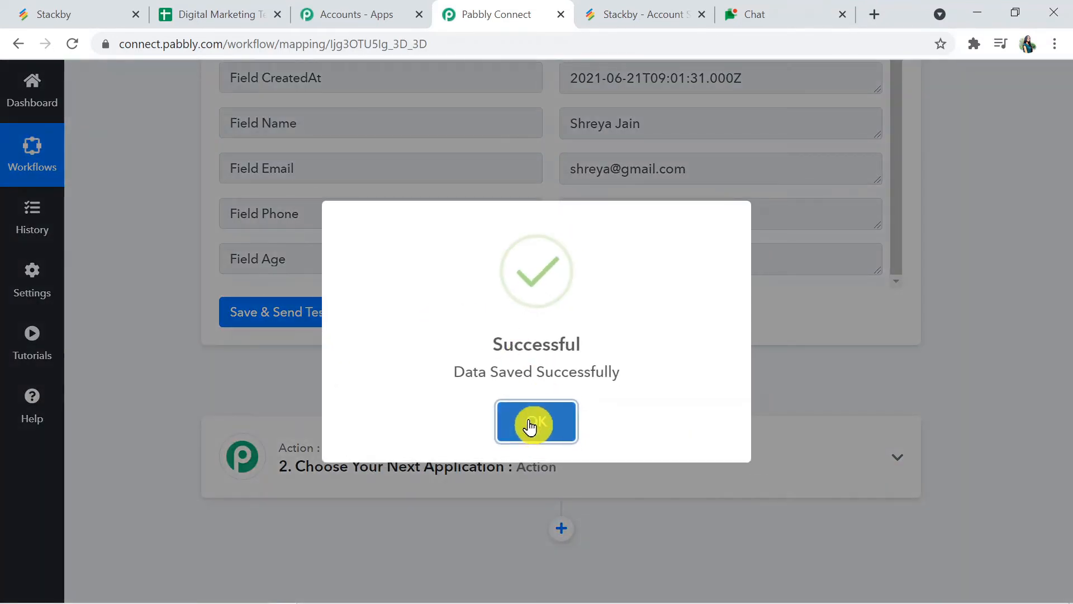
Step: Choose Google Sheets, searched with 'go', as the action app with the Add New Row event
left_click(532, 426)
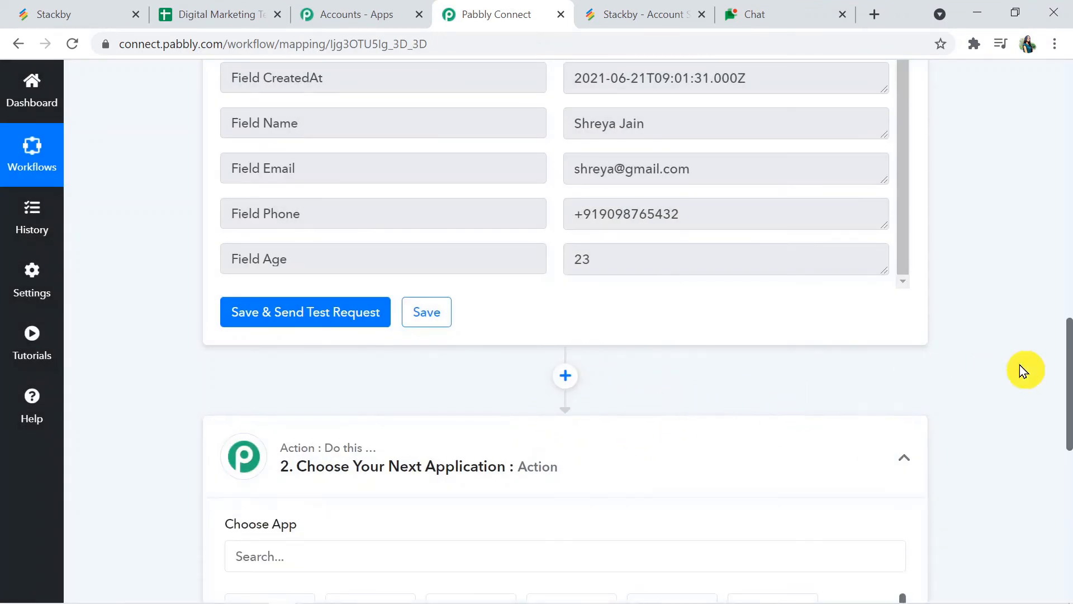
left_click_drag(1072, 381, 1071, 435)
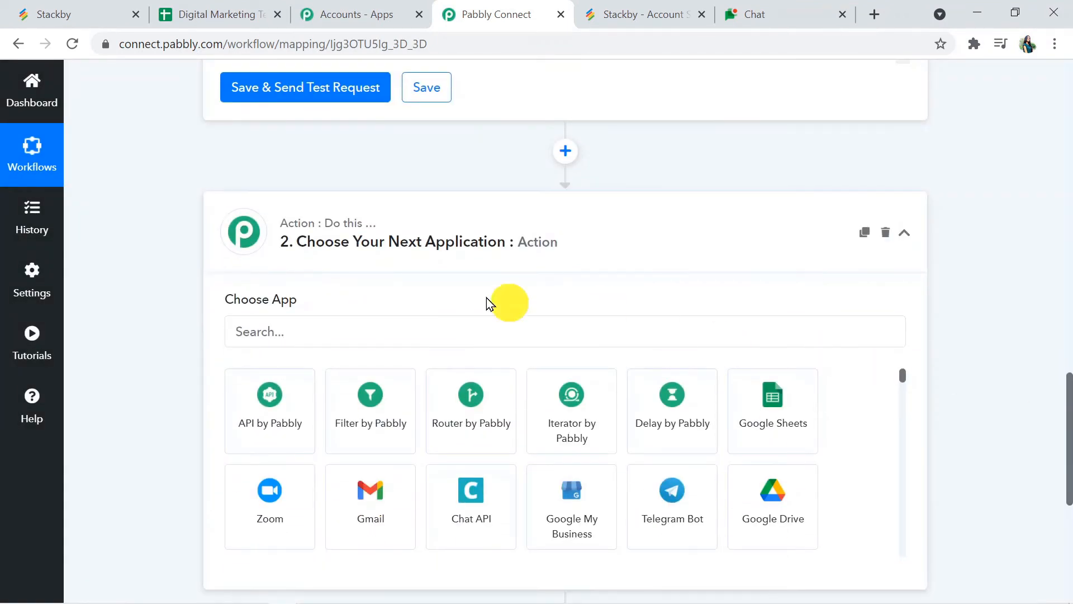
left_click(303, 328)
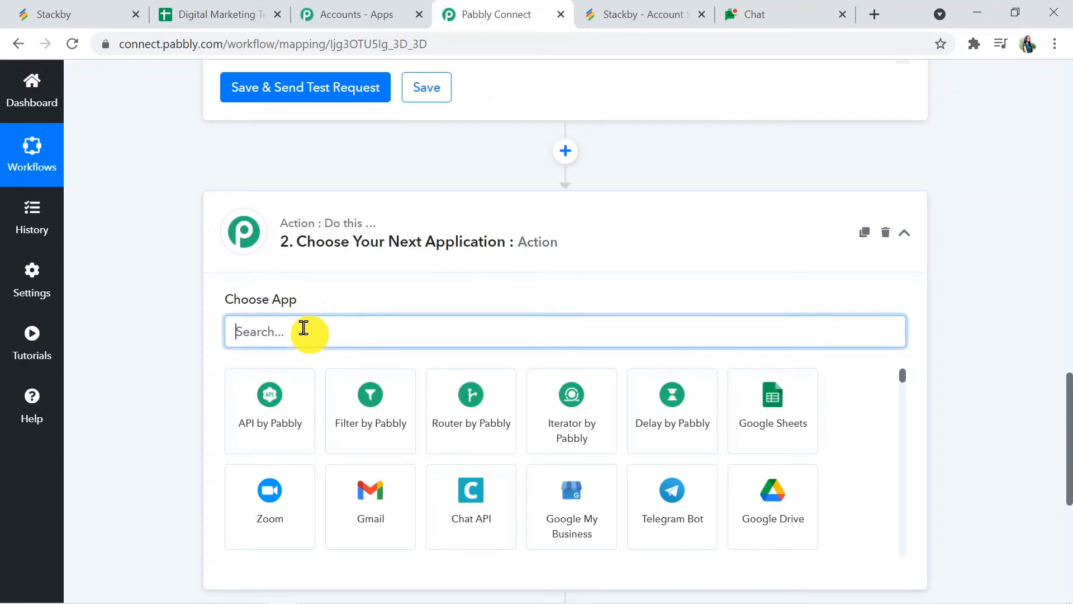
type("go")
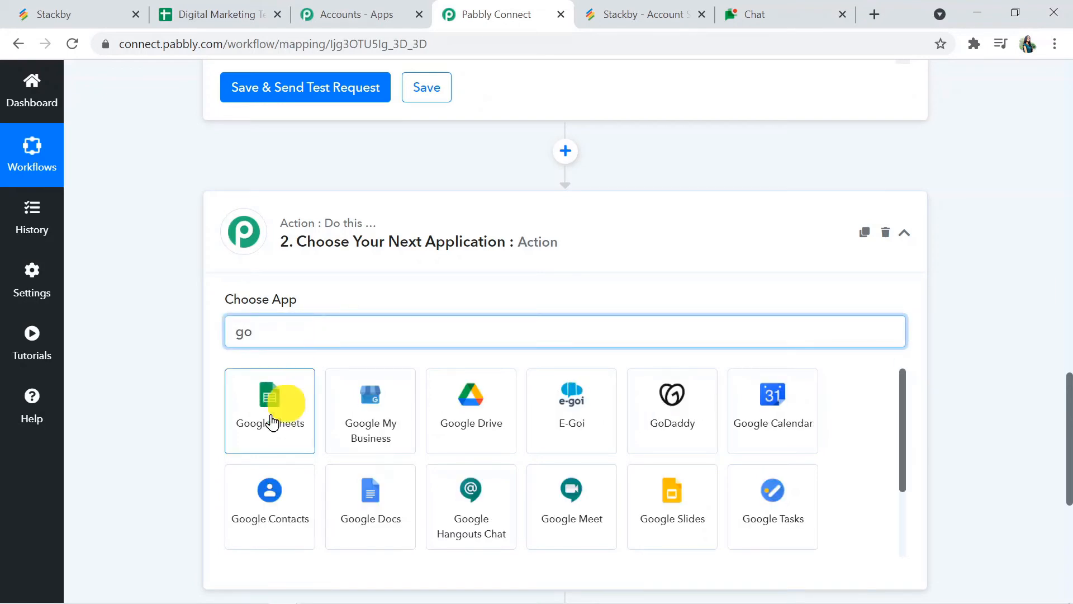
left_click(266, 435)
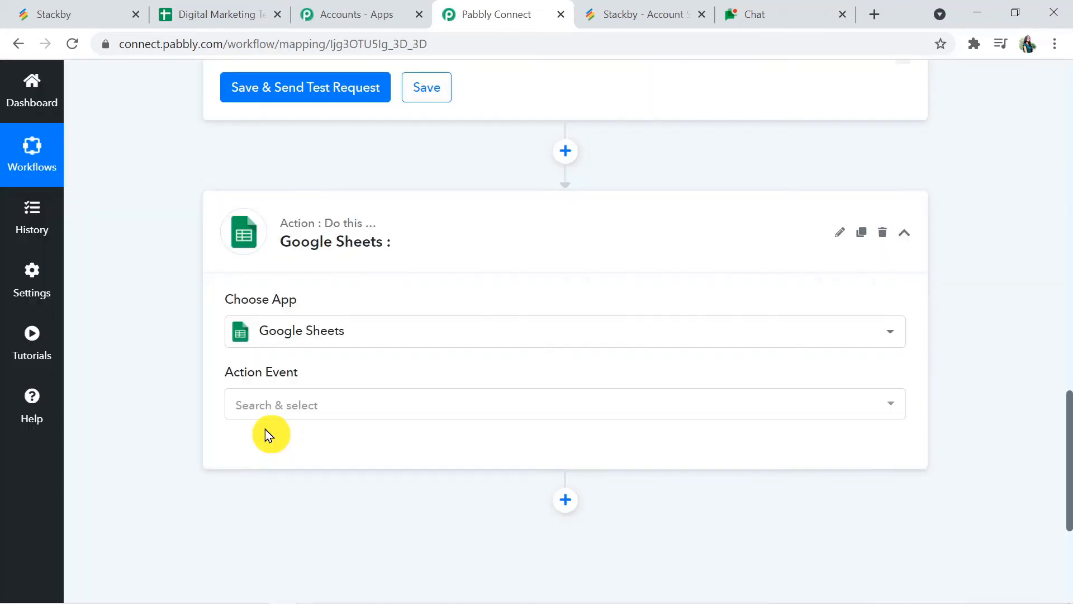
left_click(359, 407)
left_click(352, 178)
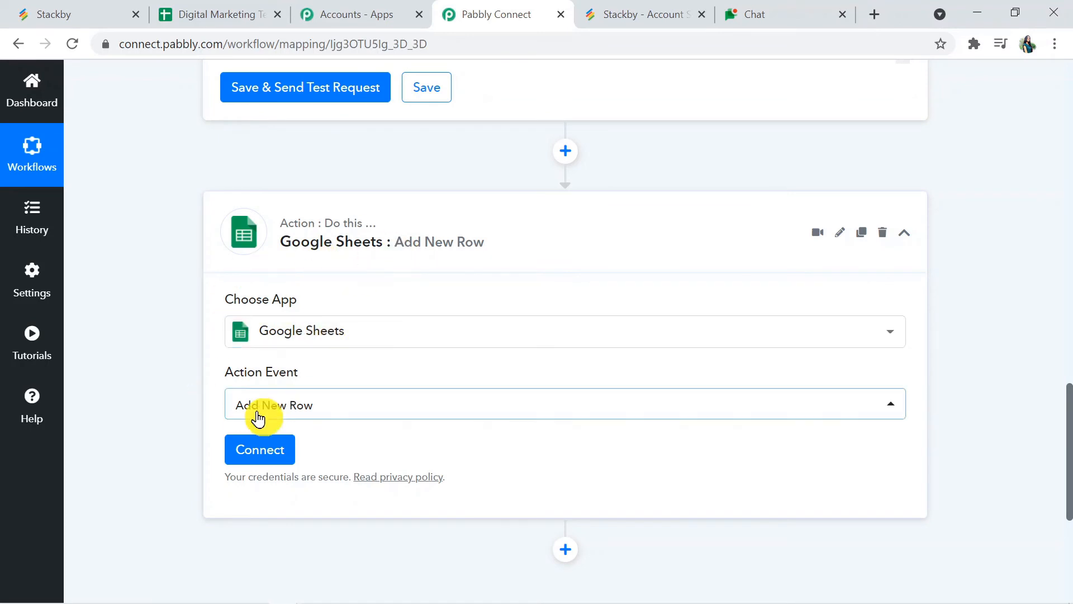
left_click(261, 450)
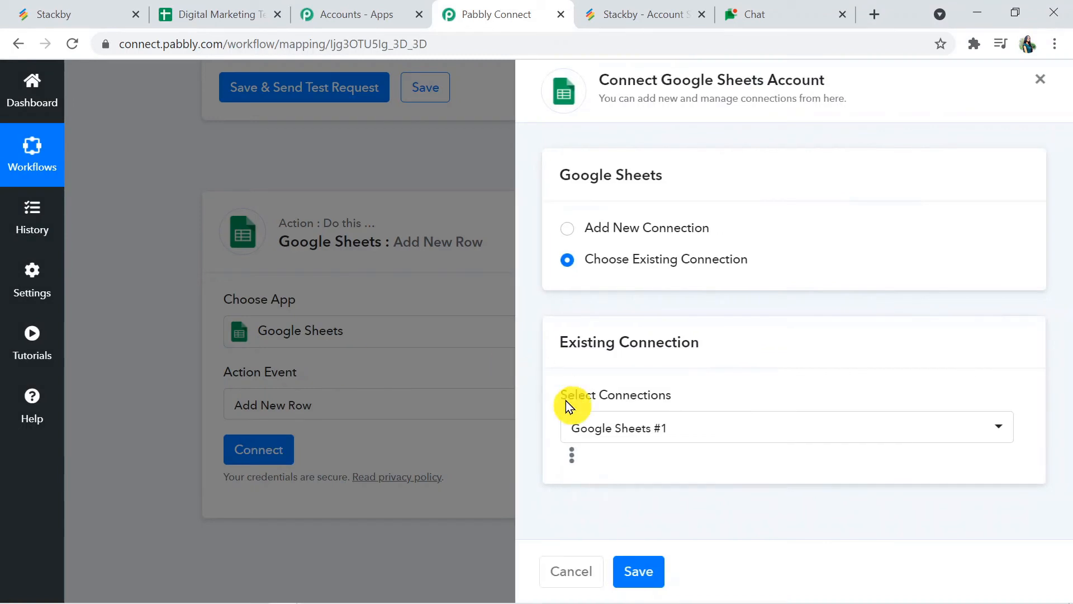
Step: Add a new Google Sheets connection by signing in with the Google account and allowing access
left_click(565, 229)
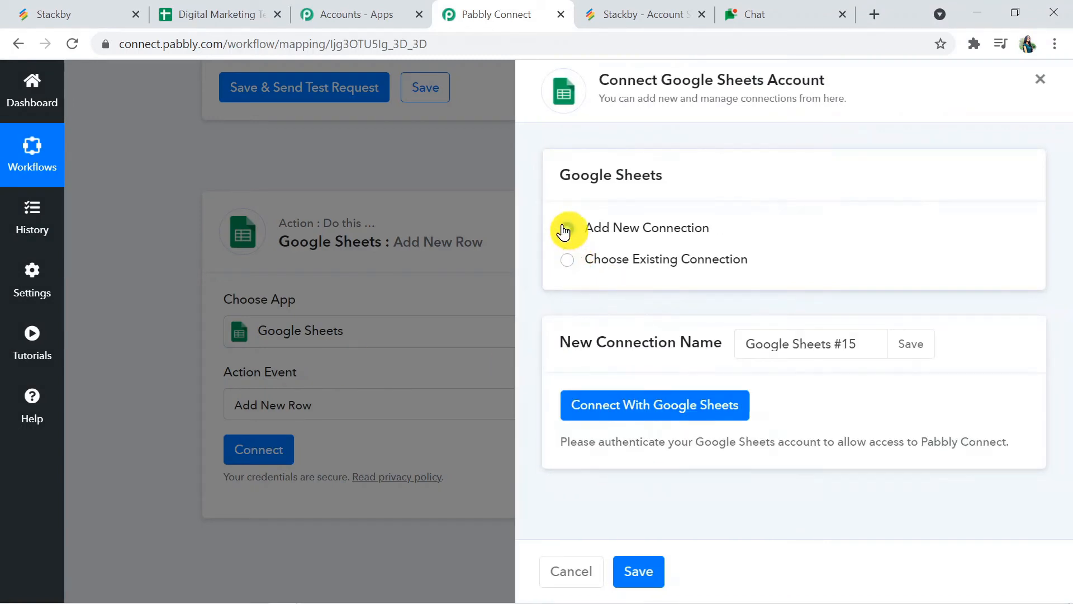
left_click(614, 400)
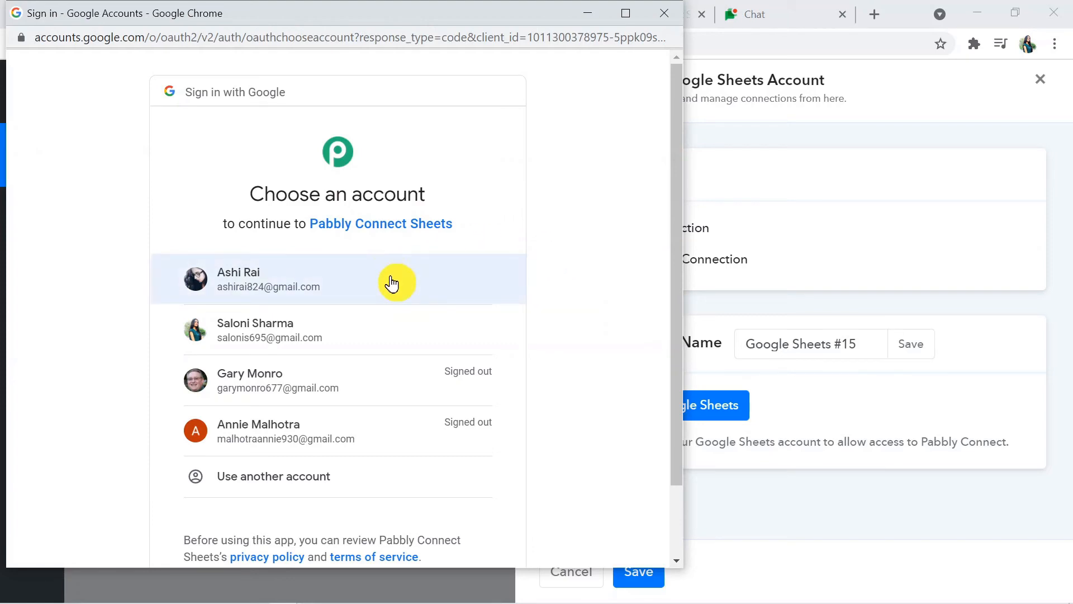
left_click(366, 276)
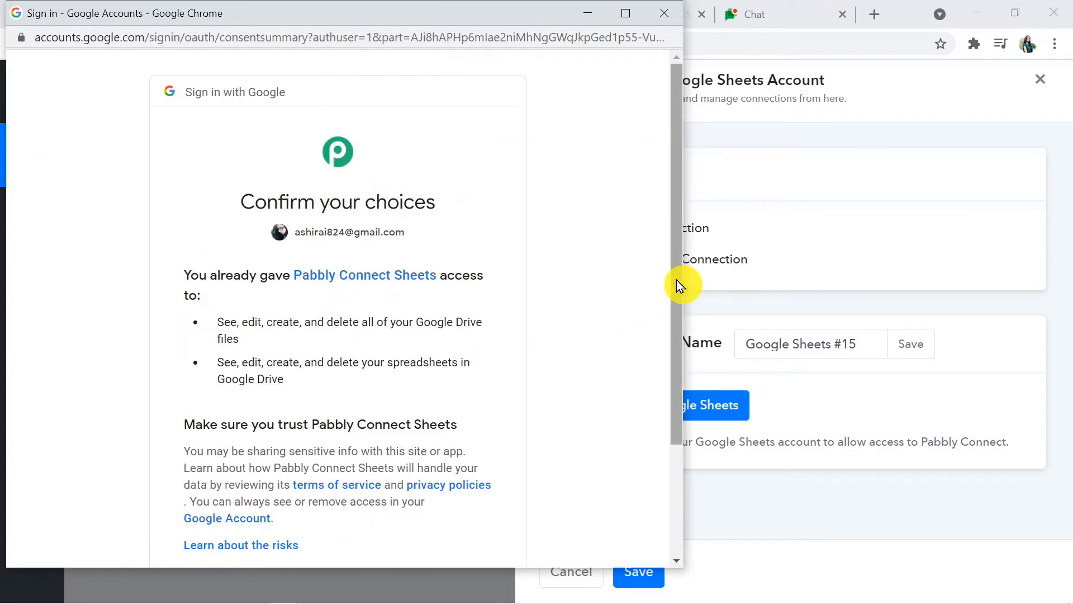
left_click_drag(676, 281, 674, 387)
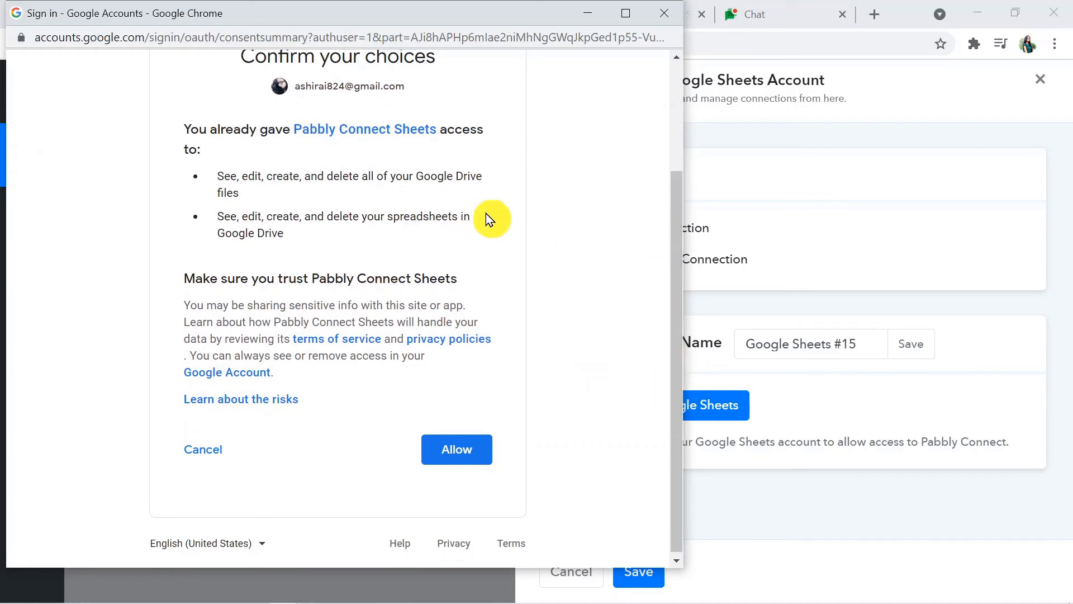
left_click(446, 459)
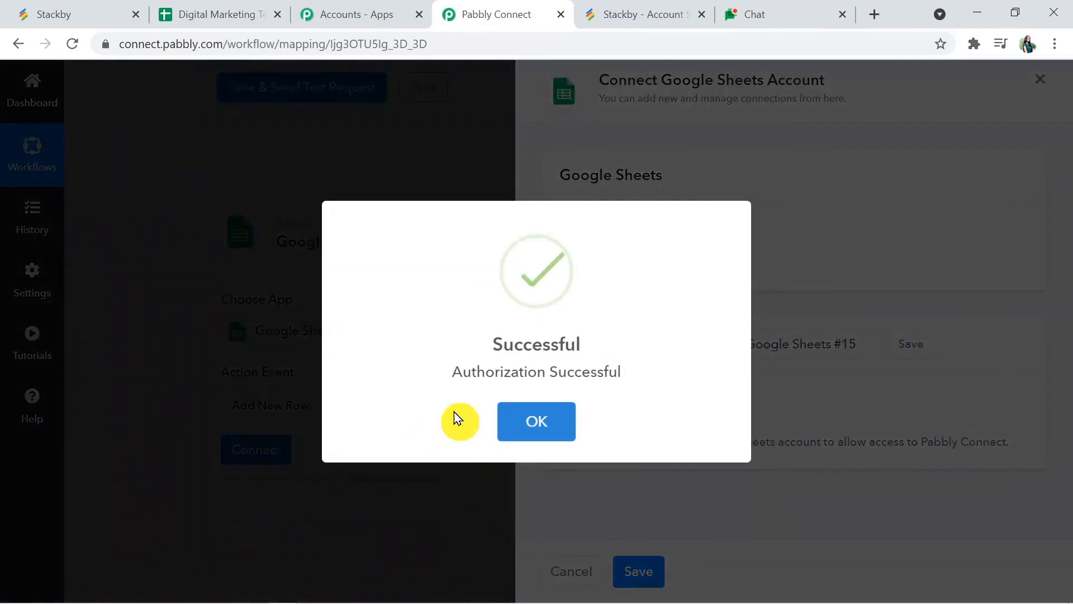
Step: Target Sheet1 of the Digital Marketing Team (Stackby) spreadsheet, then switch to that spreadsheet
left_click(527, 428)
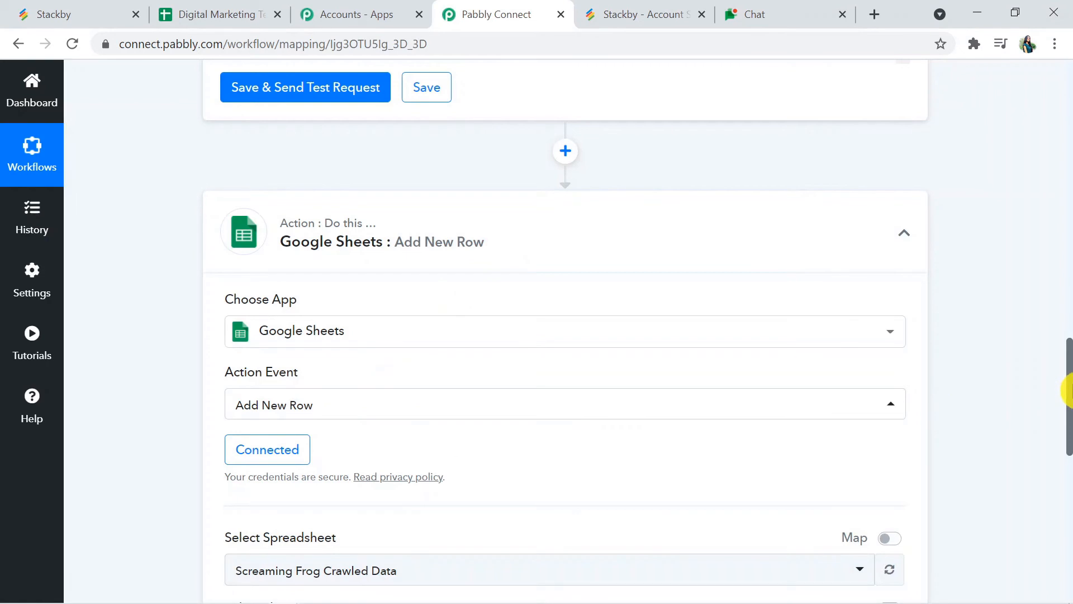
left_click_drag(1069, 382, 1069, 447)
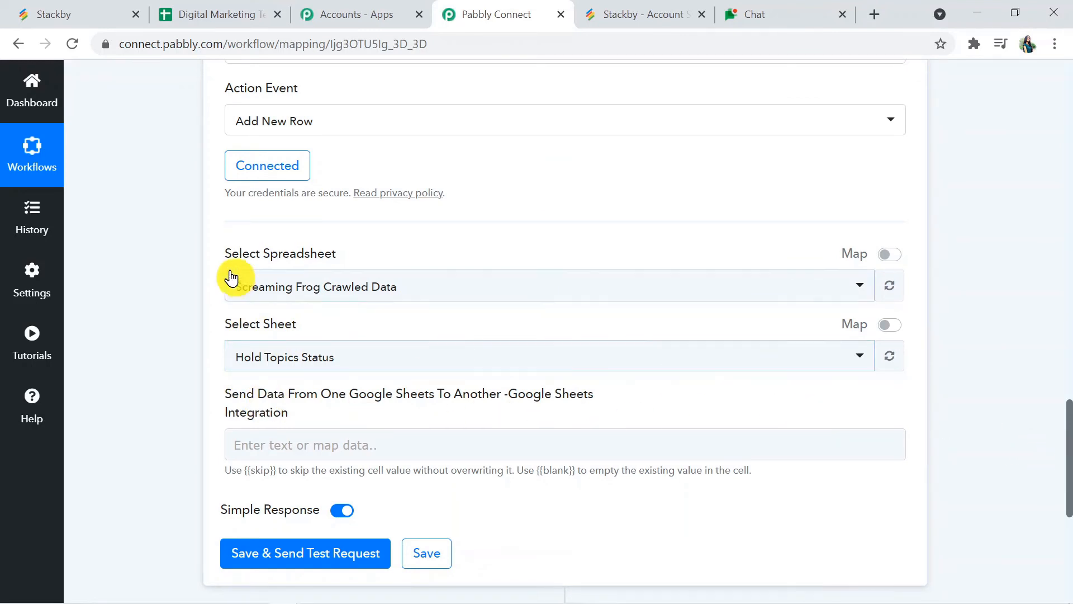
left_click(359, 286)
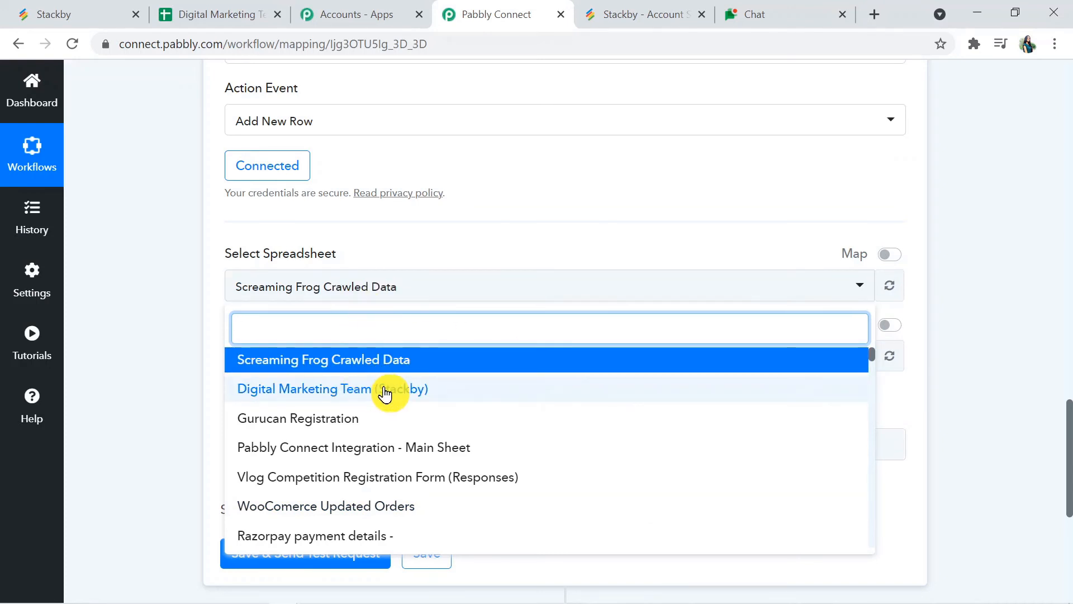
left_click(384, 389)
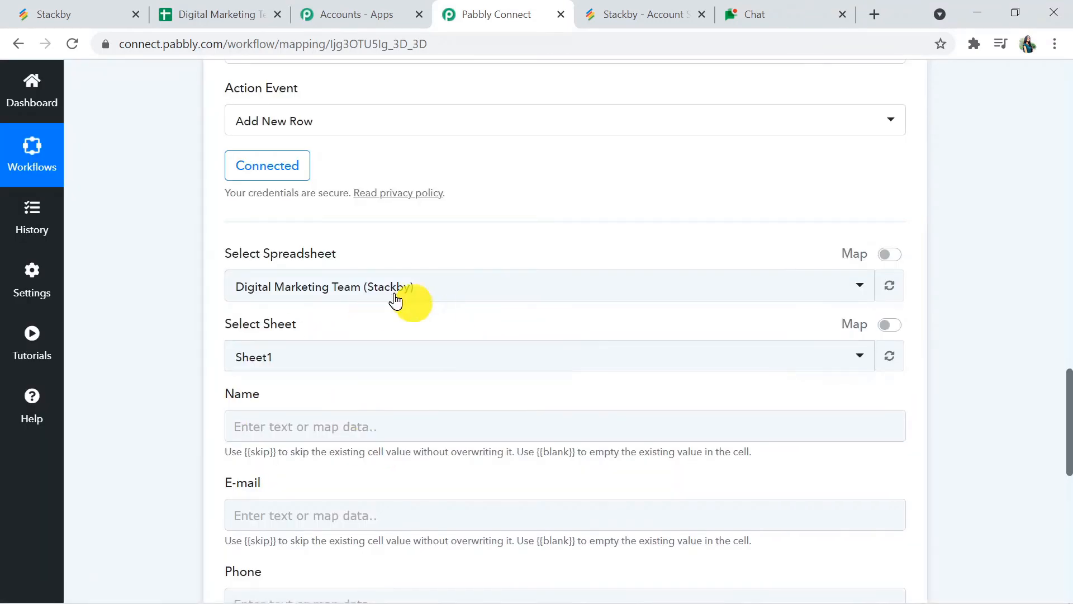
left_click(285, 359)
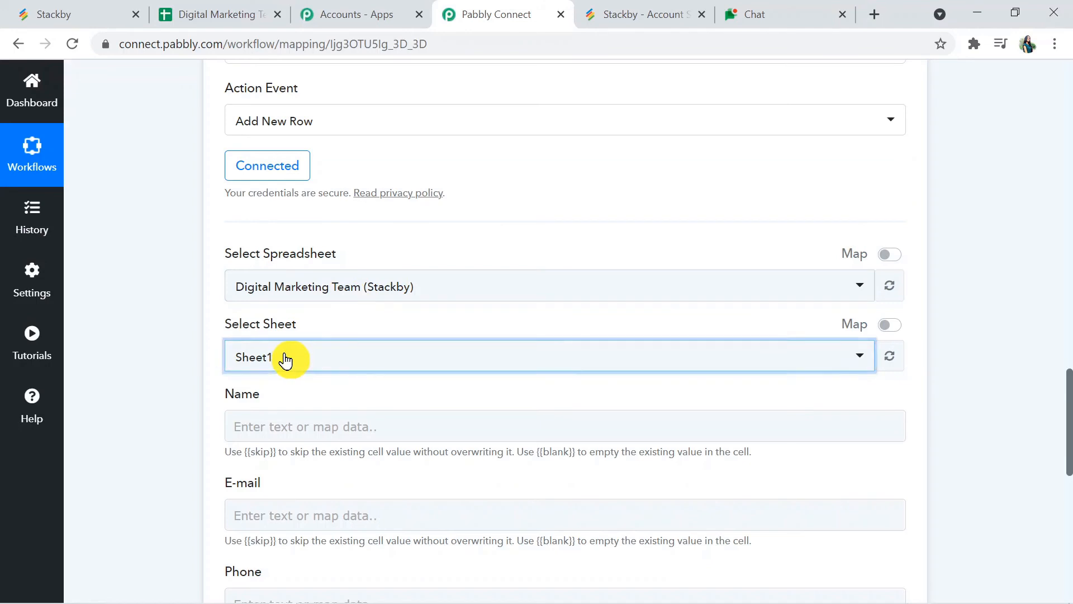
left_click(256, 433)
left_click(216, 17)
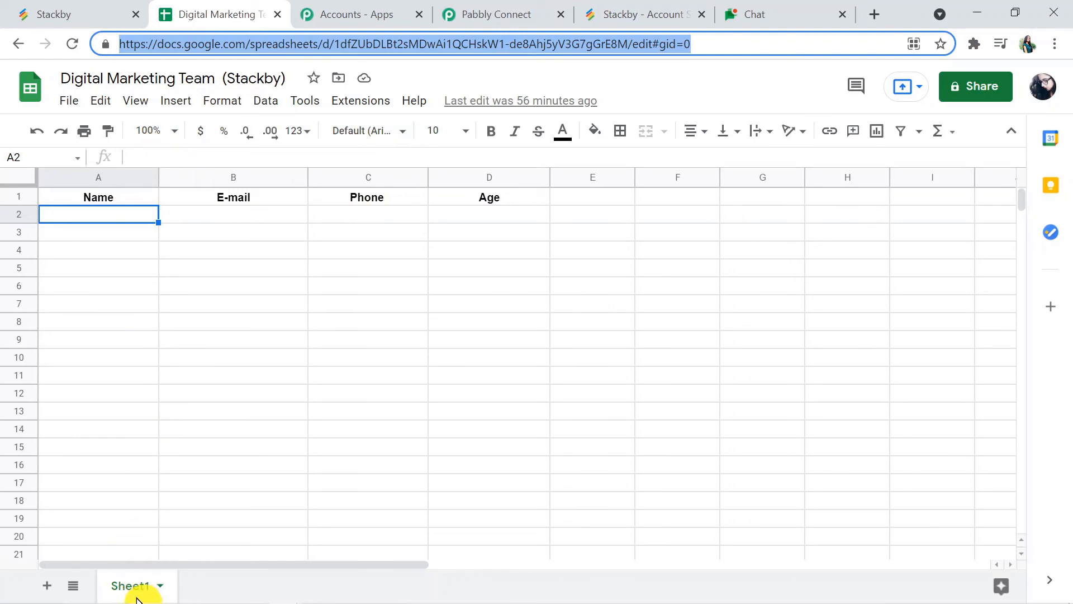
Step: Confirm Sheet1's Name, E-mail, Phone and Age headers and return to Pabbly Connect
left_click(484, 16)
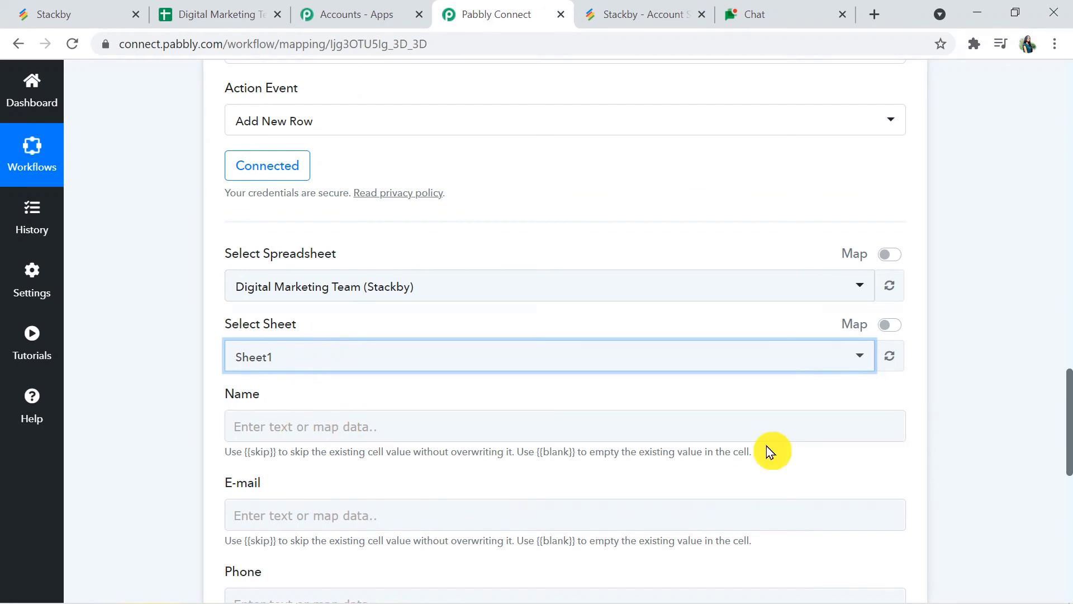
Step: Map the Stackby New Row name and email fields into the Name and E-mail columns
mouse_move(1070, 442)
left_mouse_down()
mouse_move(1070, 501)
mouse_move(1057, 333)
mouse_move(1068, 348)
mouse_move(1069, 523)
mouse_move(1068, 432)
left_mouse_up()
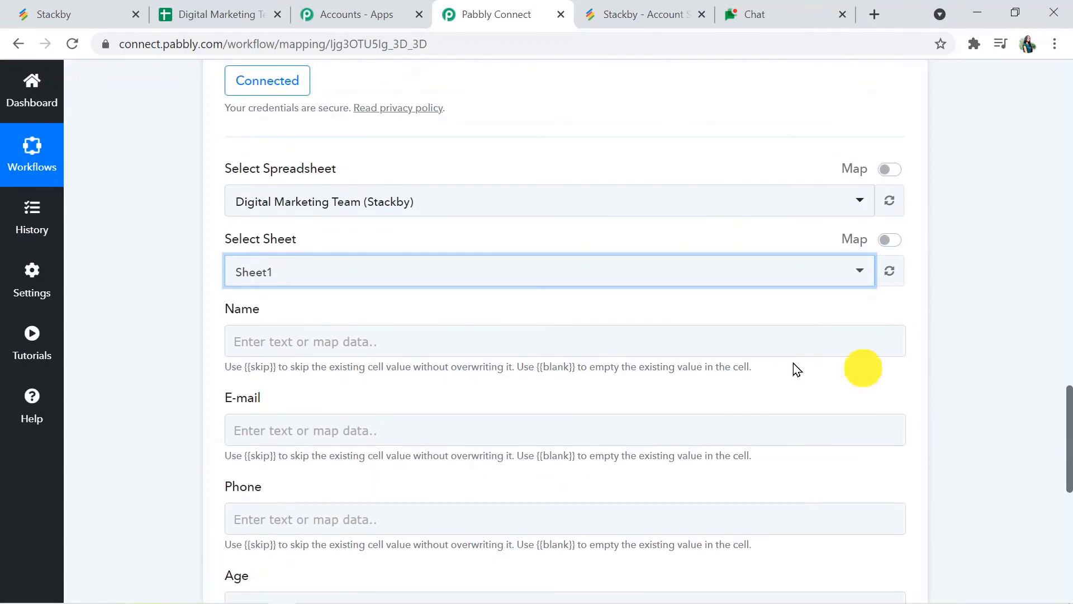
left_click(389, 343)
left_click(389, 470)
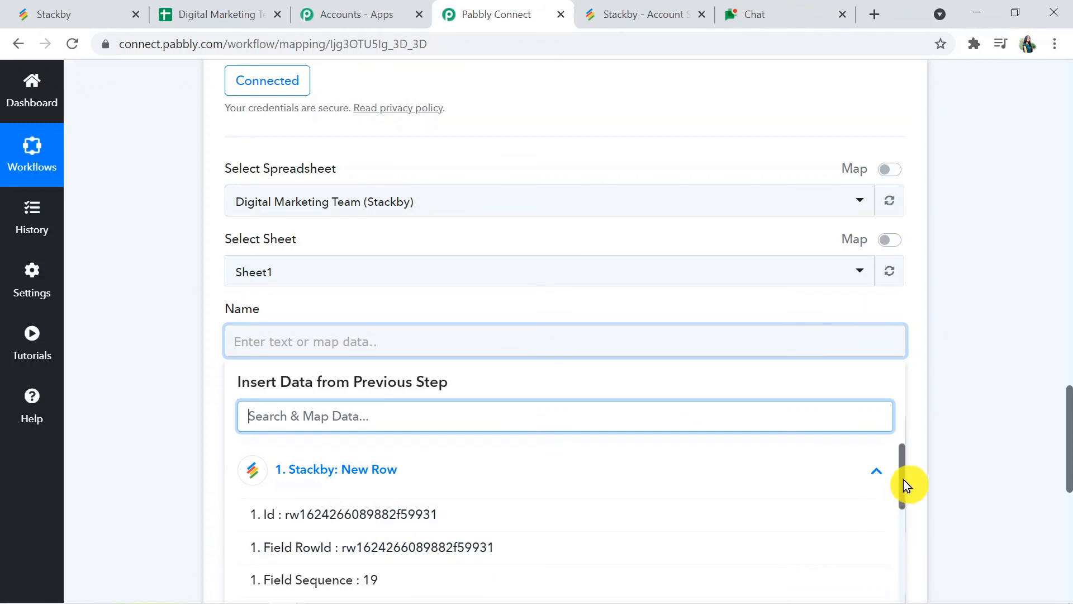
left_click_drag(903, 479, 905, 560)
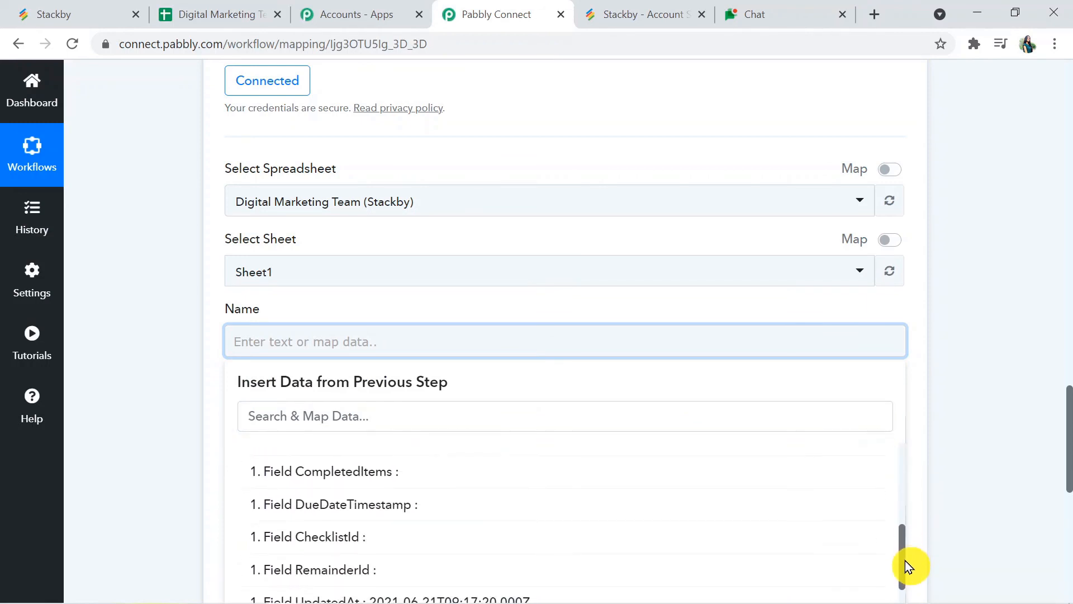
scroll(1068, 503, "down", 3)
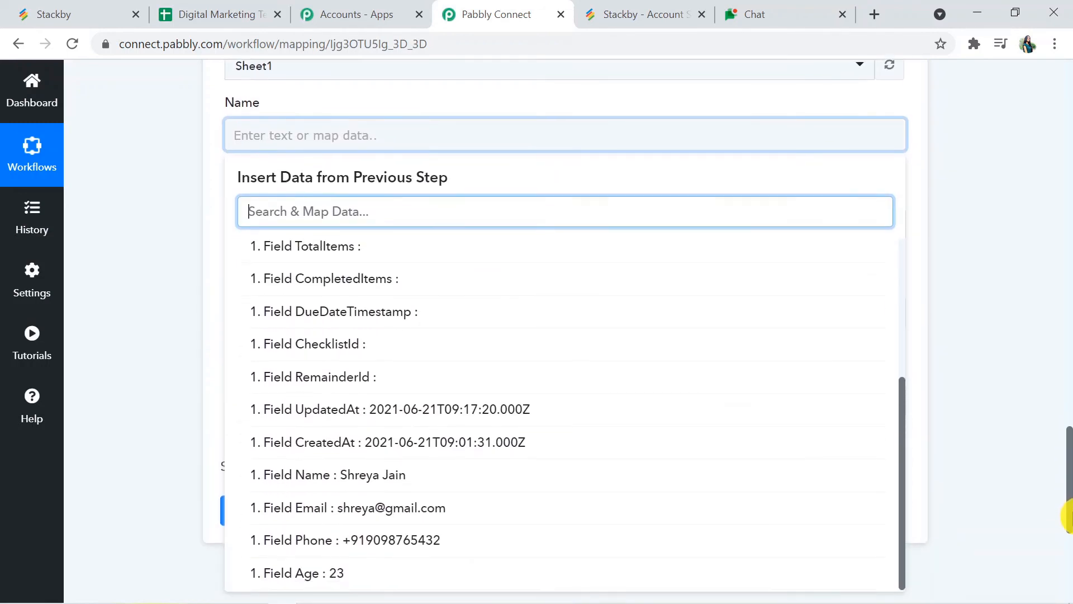
scroll(1068, 514, "down", 1)
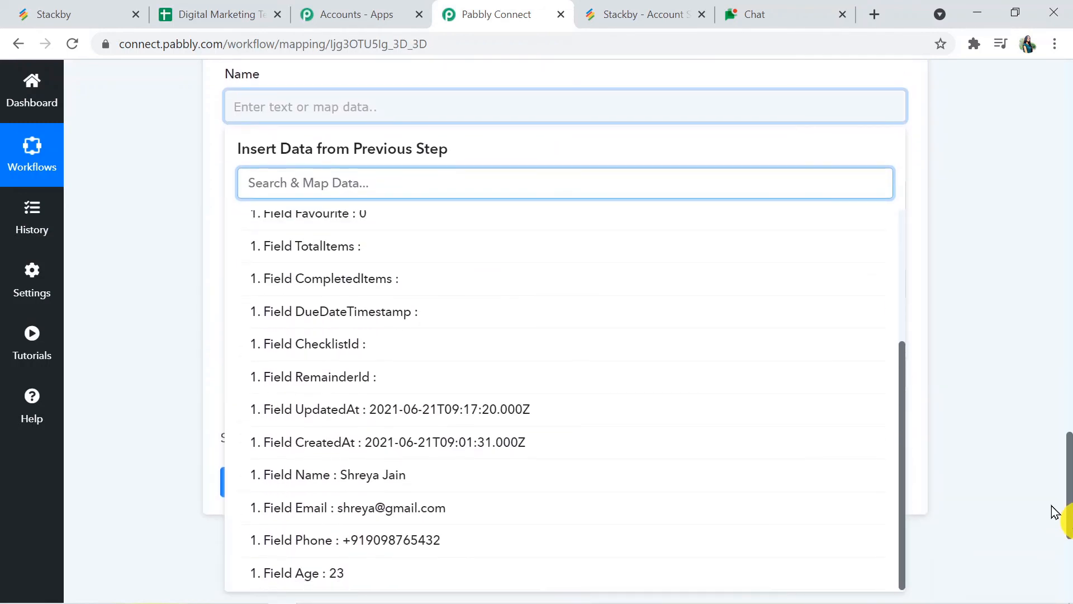
left_click(580, 491)
left_click(113, 354)
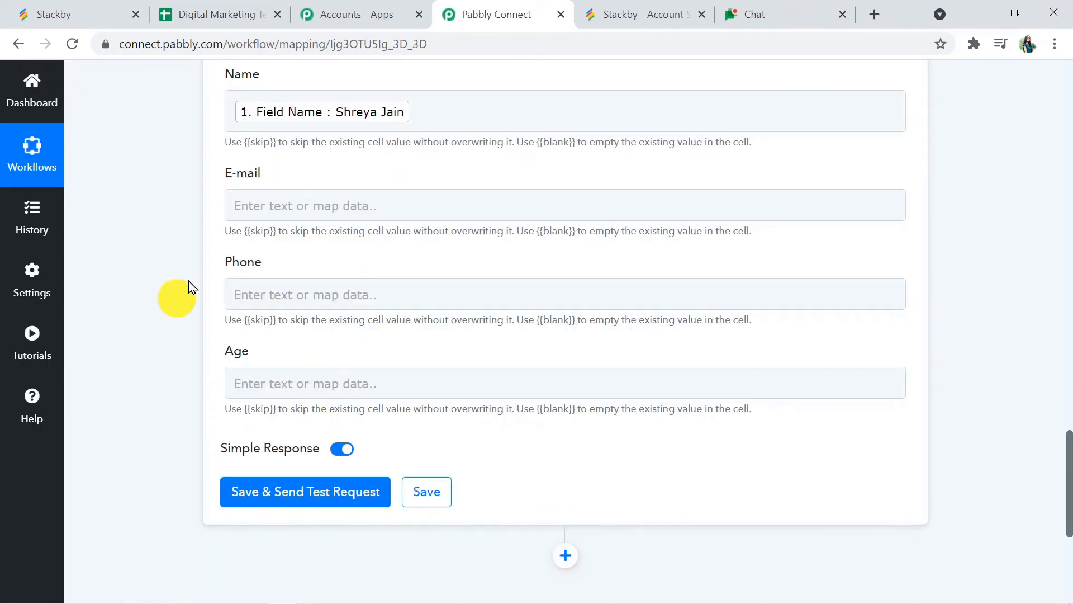
left_click(299, 207)
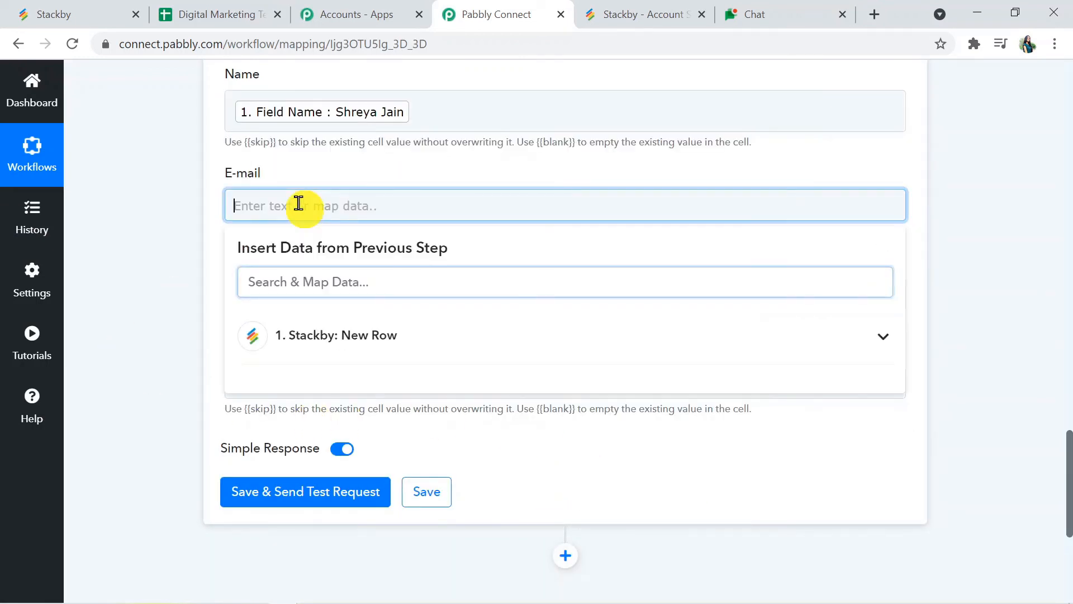
left_click(294, 275)
type("ema")
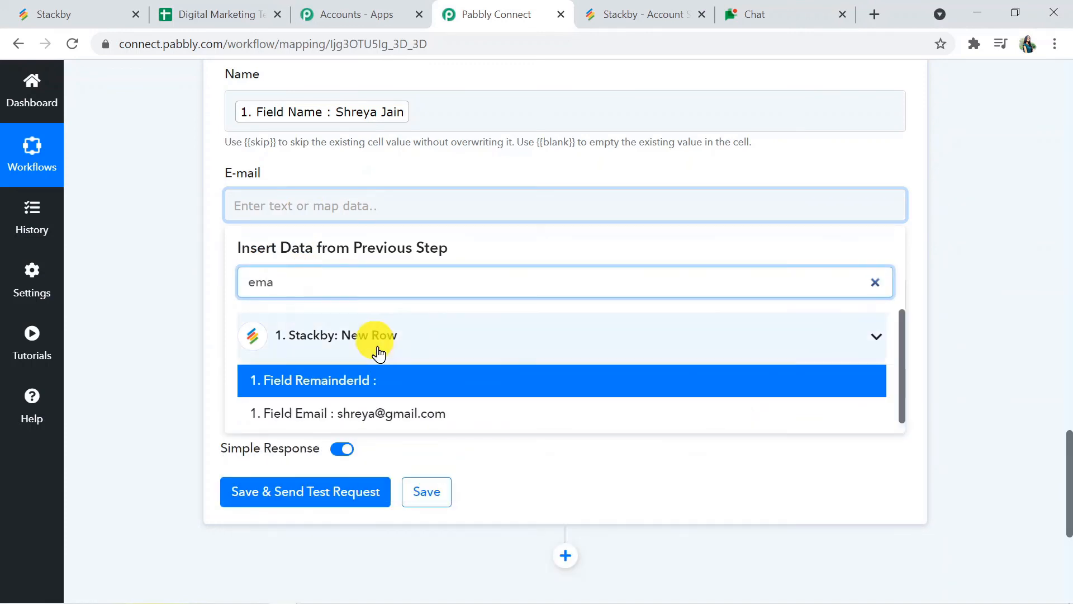
left_click(398, 413)
left_click(161, 377)
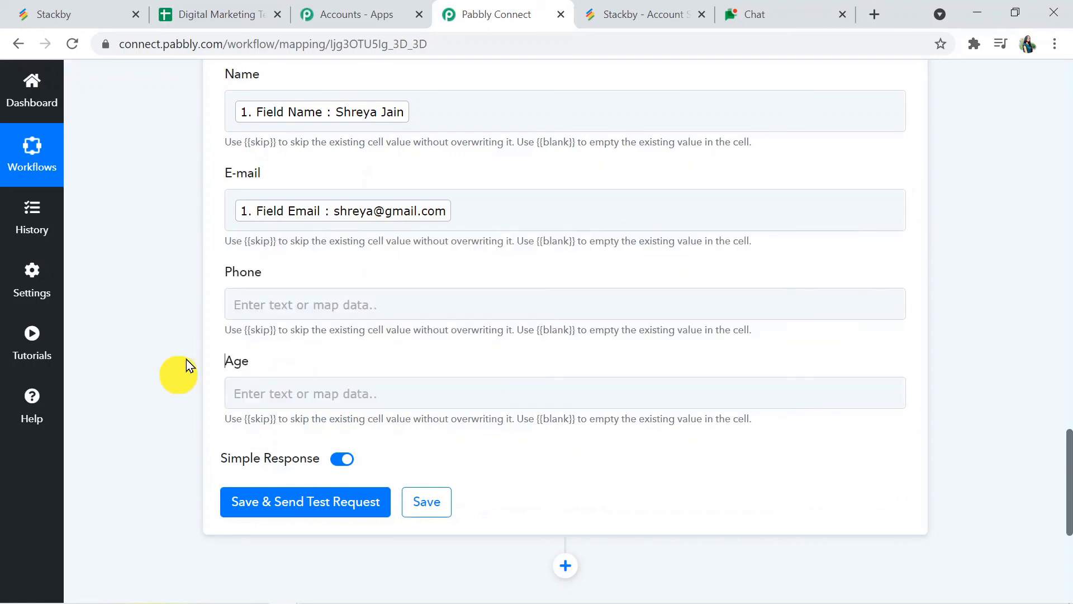
Step: Map the Stackby phone and Age fields into the Phone and Age columns
left_click(292, 306)
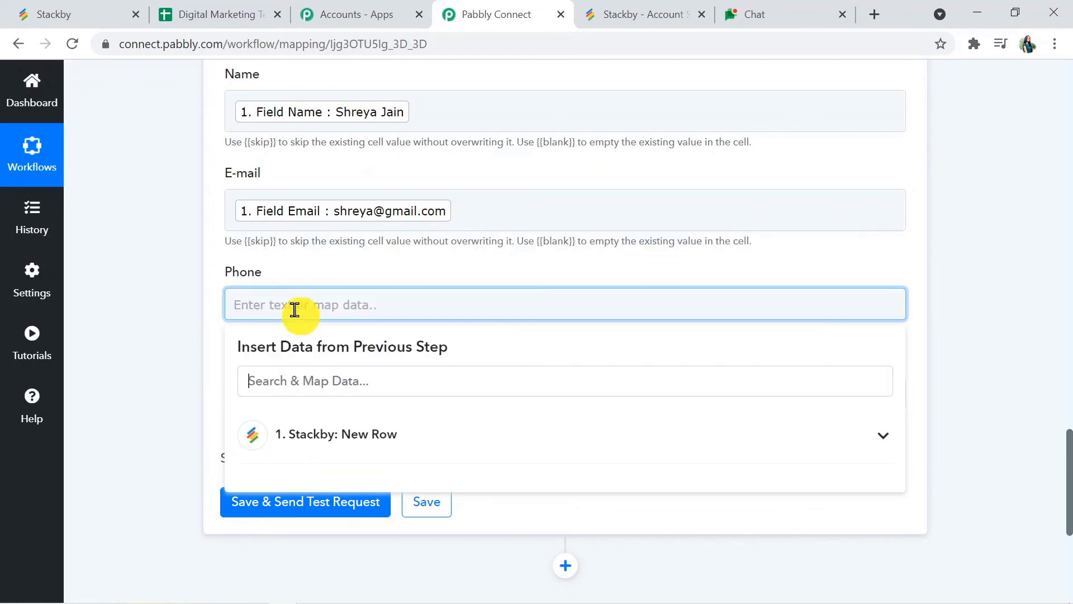
left_click(319, 379)
type("ph")
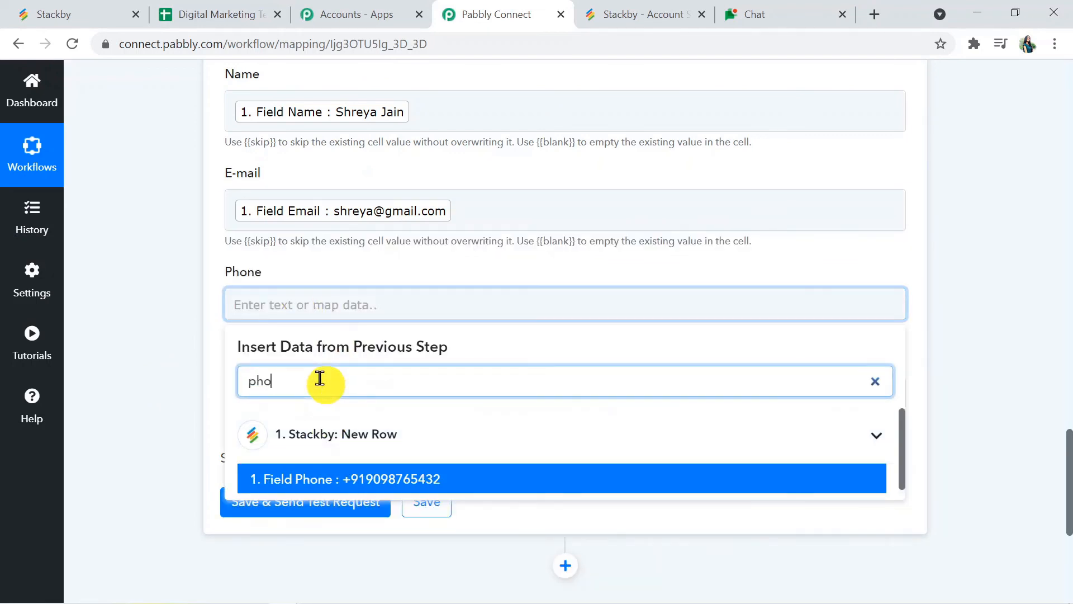
type("o")
left_click(427, 474)
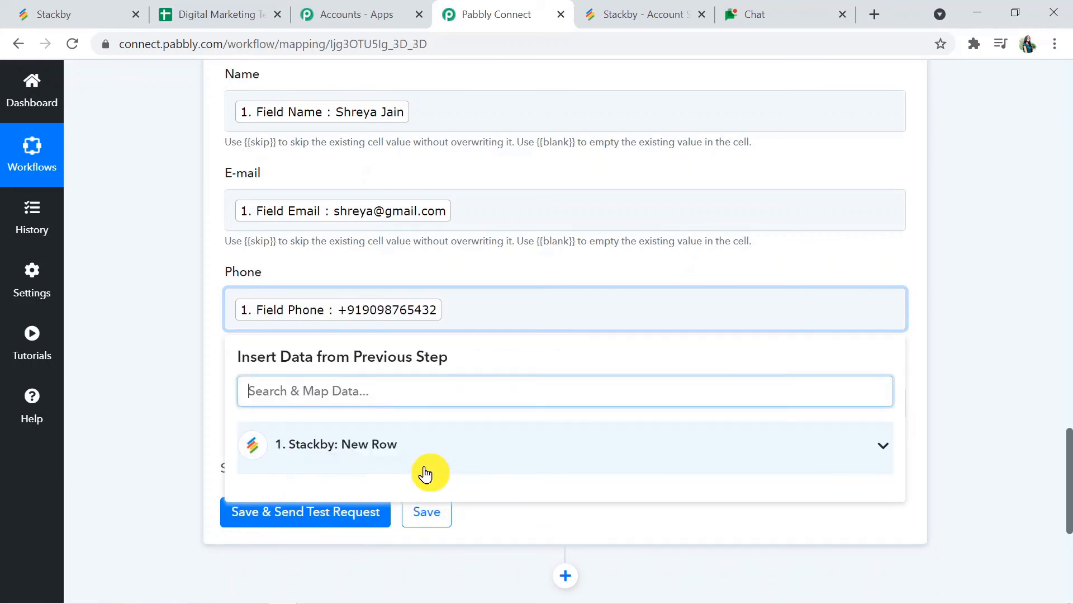
left_click(176, 401)
left_click(282, 403)
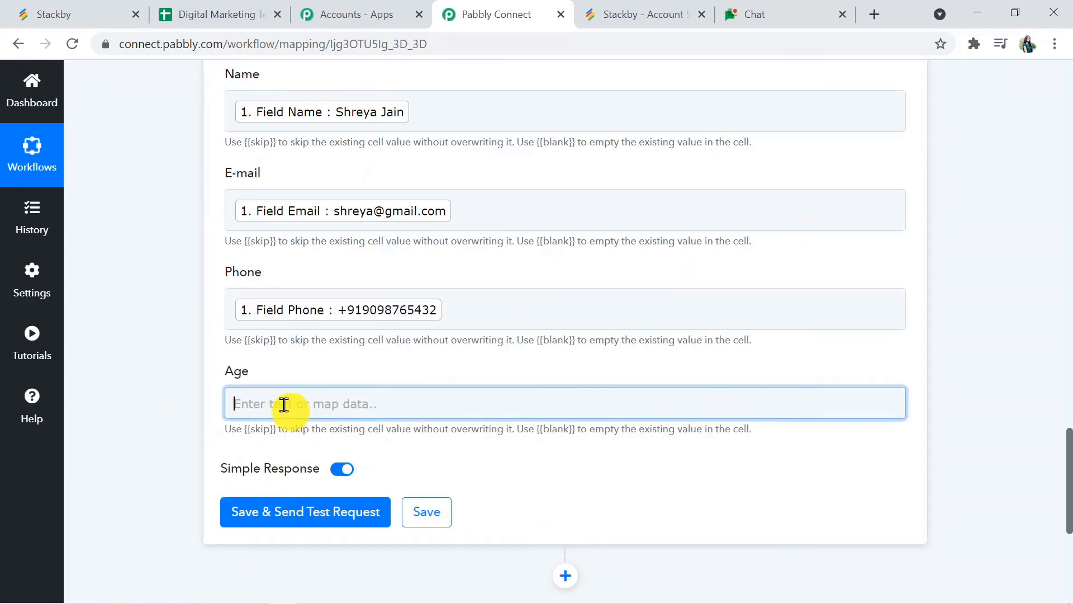
left_click(326, 471)
type("age")
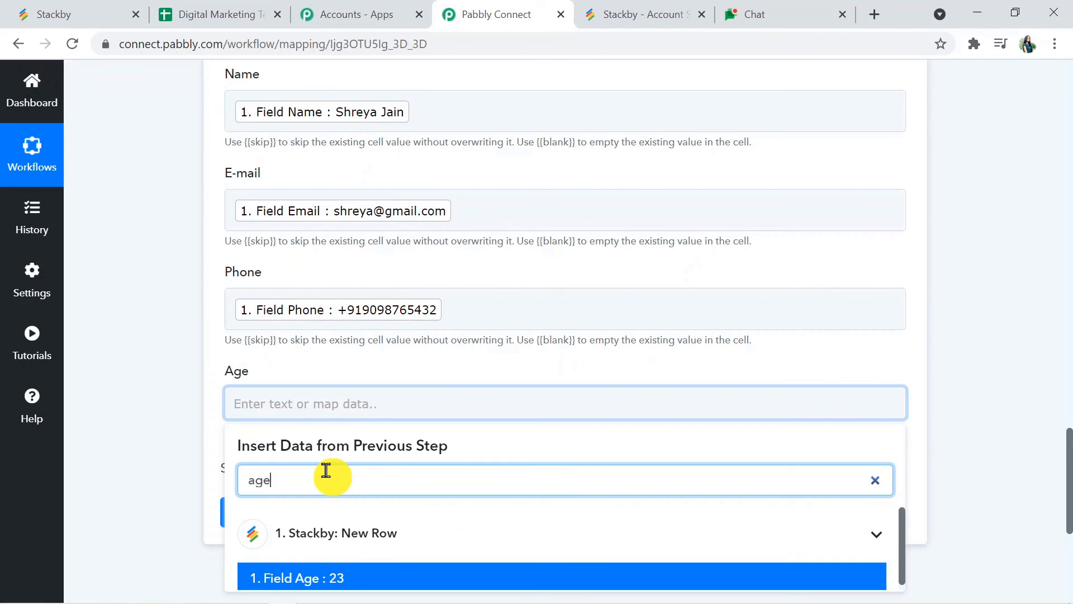
left_click(352, 579)
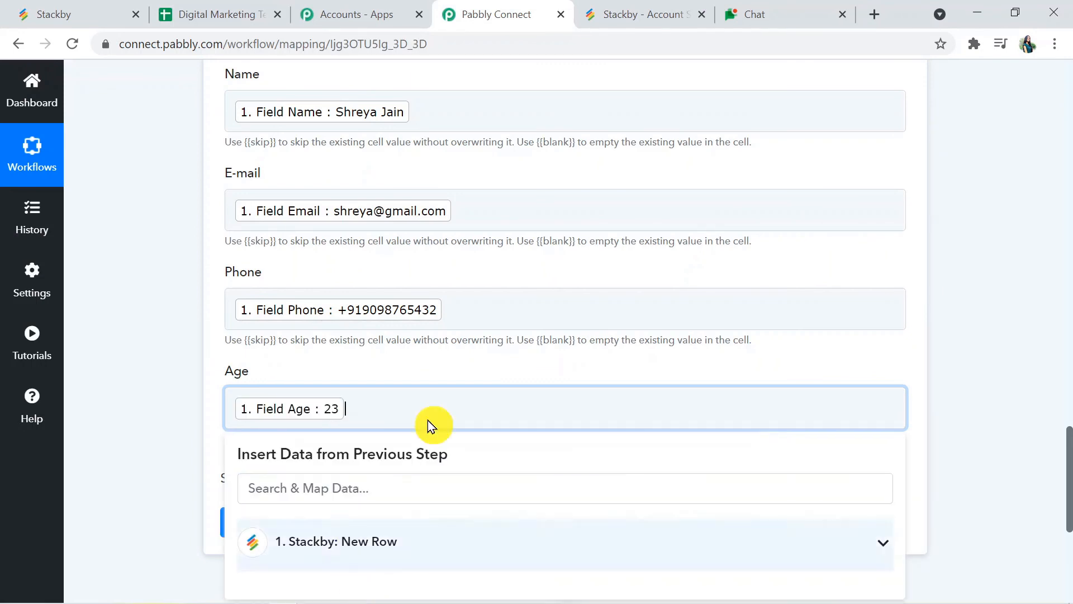
left_click(988, 382)
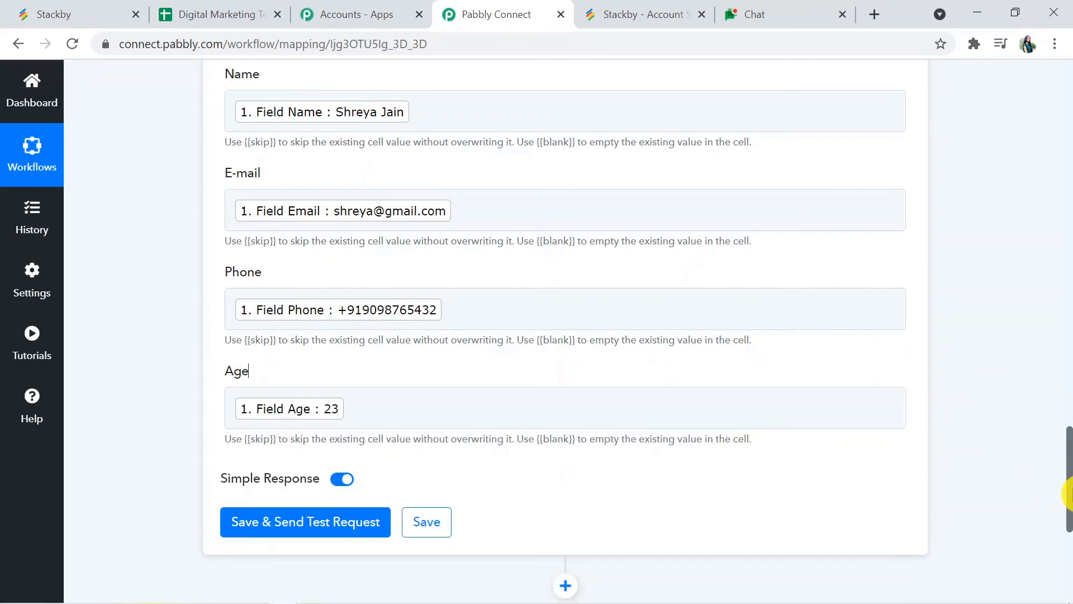
mouse_move(1067, 493)
left_mouse_down()
mouse_move(1067, 426)
mouse_move(1068, 508)
left_mouse_up()
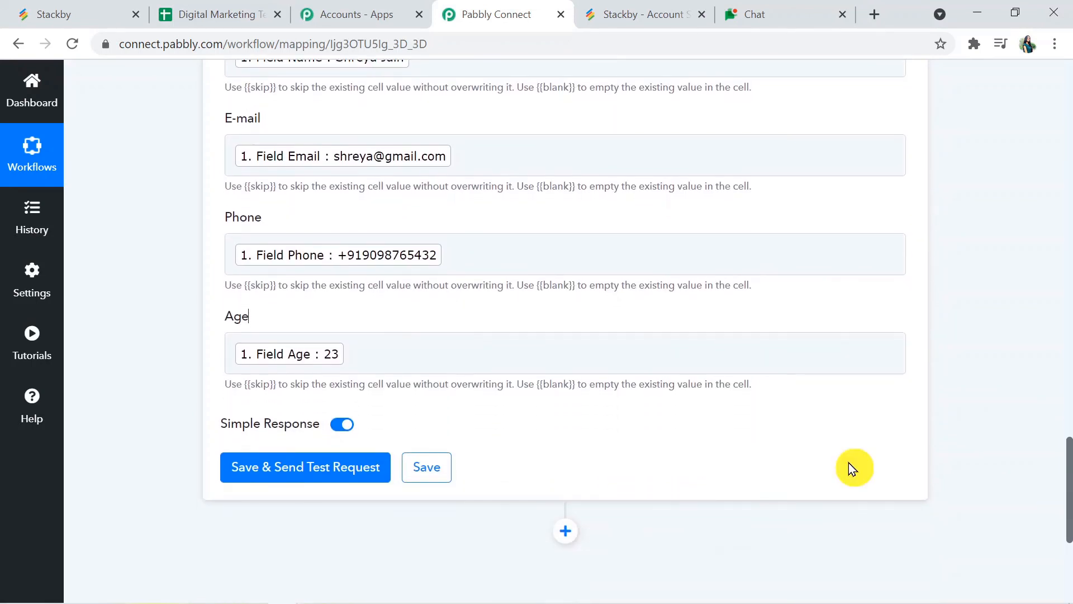
Step: Send a test request writing the row to Sheet1!A2:D2, then switch to the spreadsheet
left_click(319, 466)
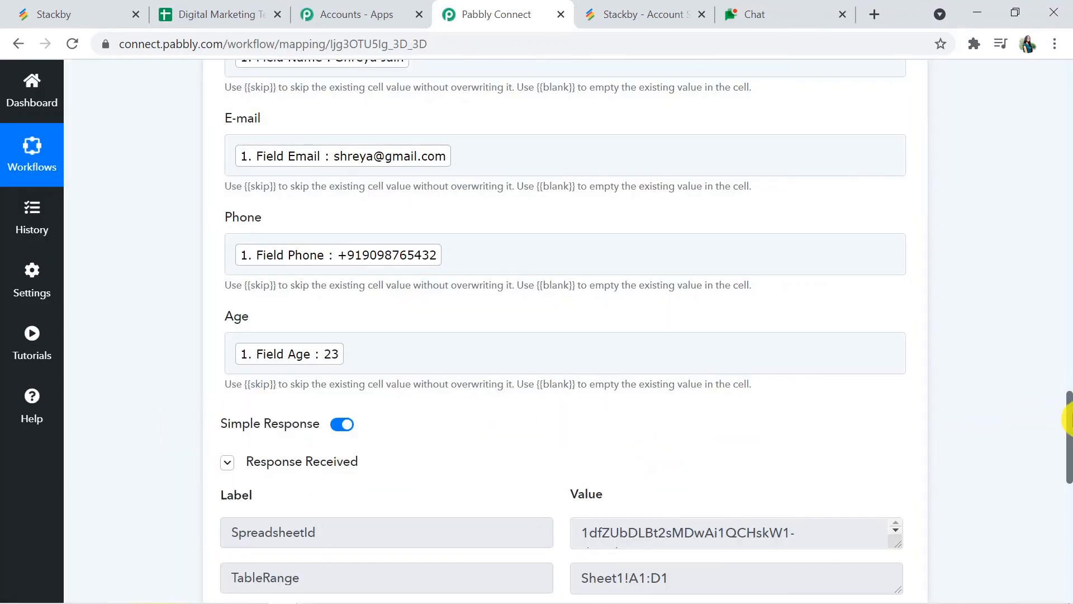
scroll(1068, 433, "down", 5)
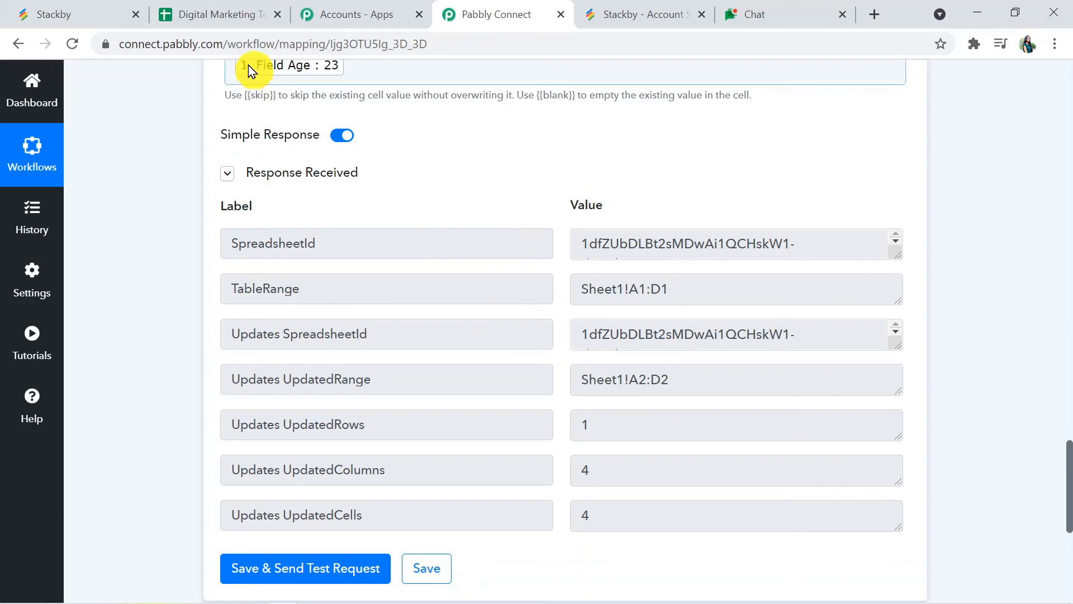
left_click(193, 14)
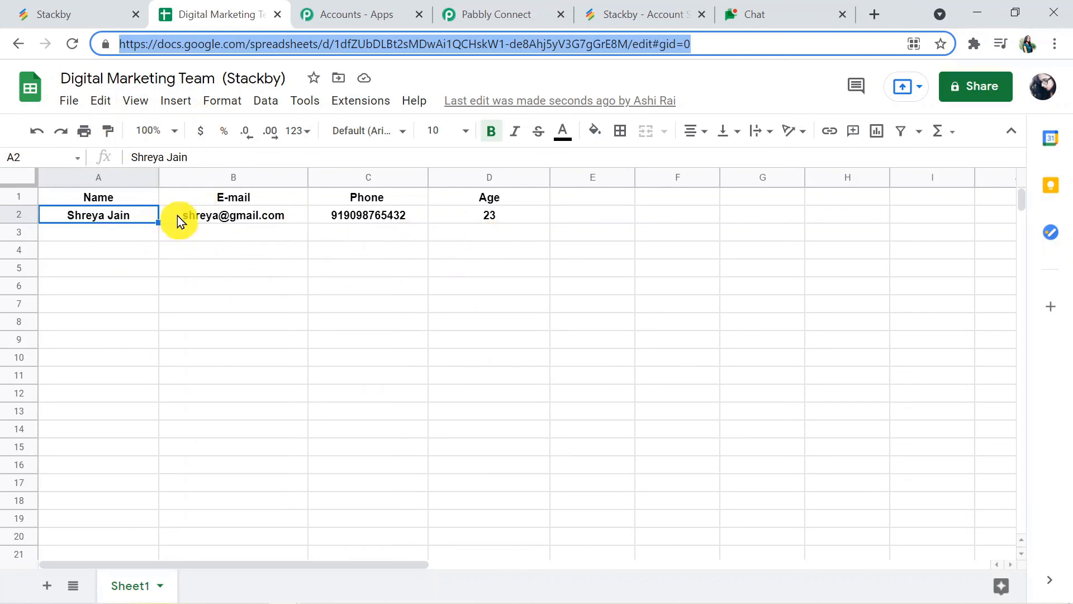
Step: Inspect row 2's e-mail, age 23 and phone values in B2, D2 and C2, then return
left_click(230, 223)
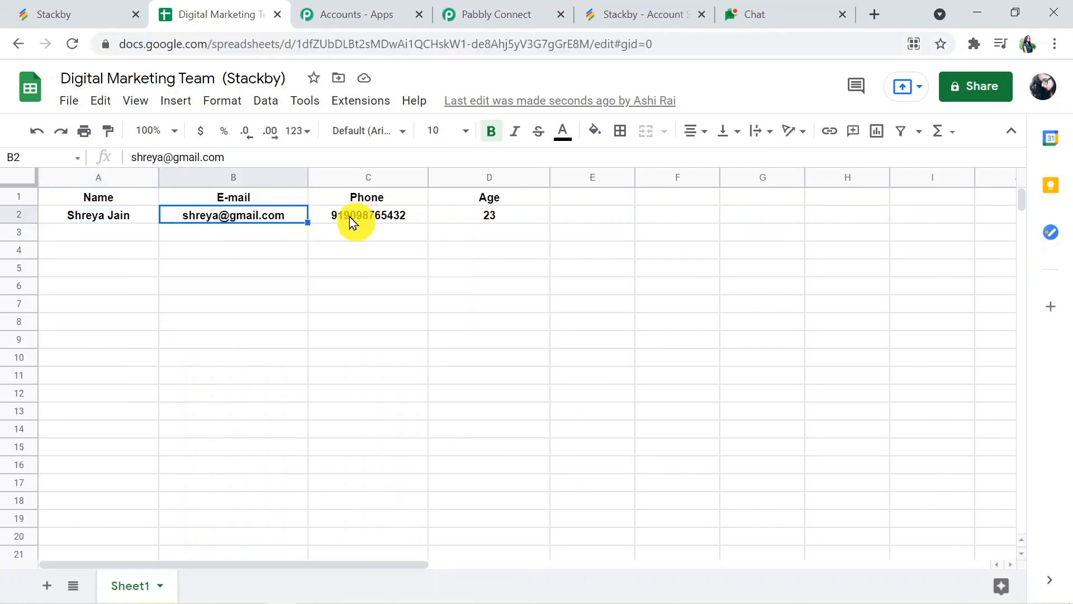
left_click(478, 216)
left_click(398, 211)
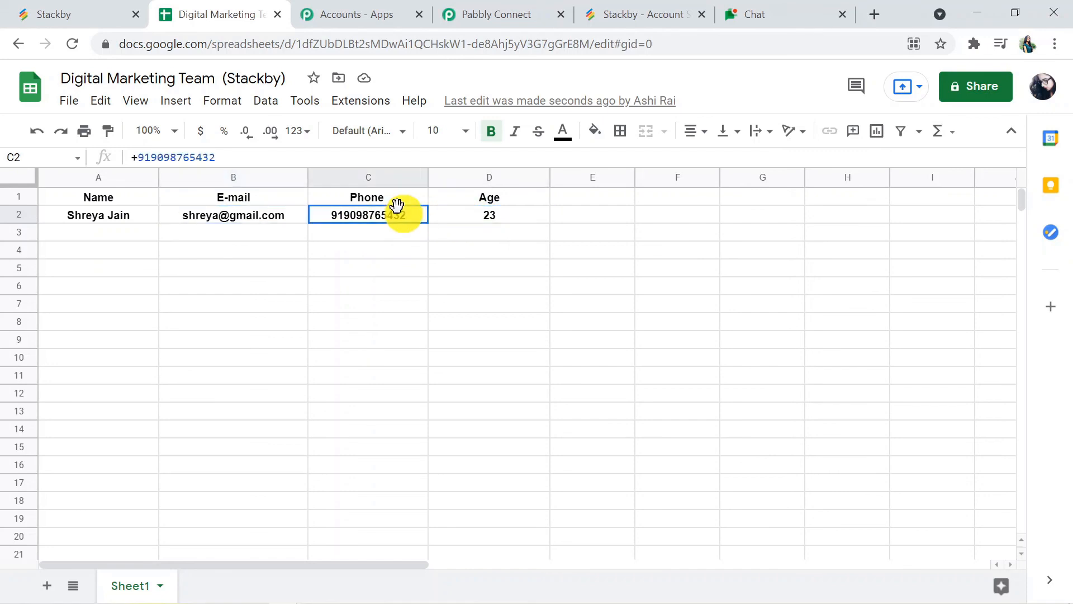
left_click(281, 218)
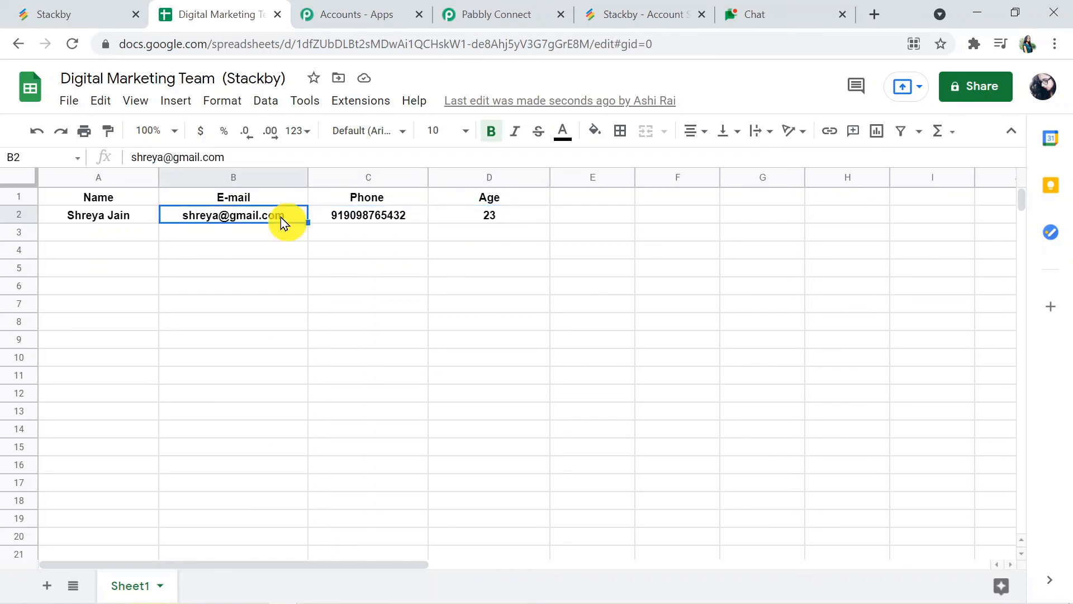
left_click(483, 20)
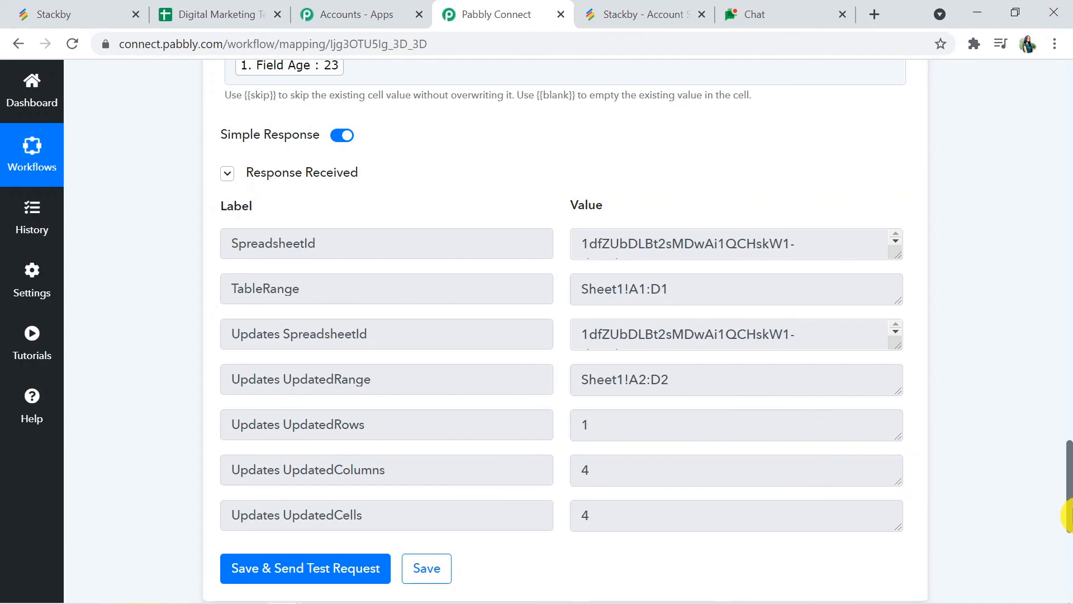
Step: Collapse the Google Sheets and Stackby step panels, then switch to the Stackby Registration table
left_click_drag(1066, 514, 1065, 342)
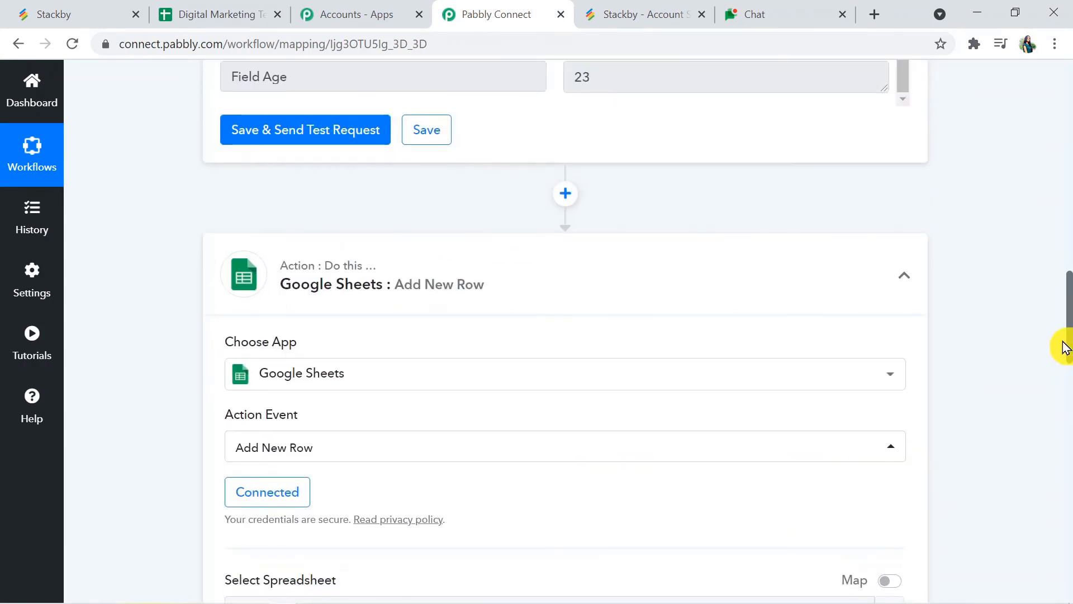
left_click(669, 300)
left_click_drag(1069, 470, 1066, 65)
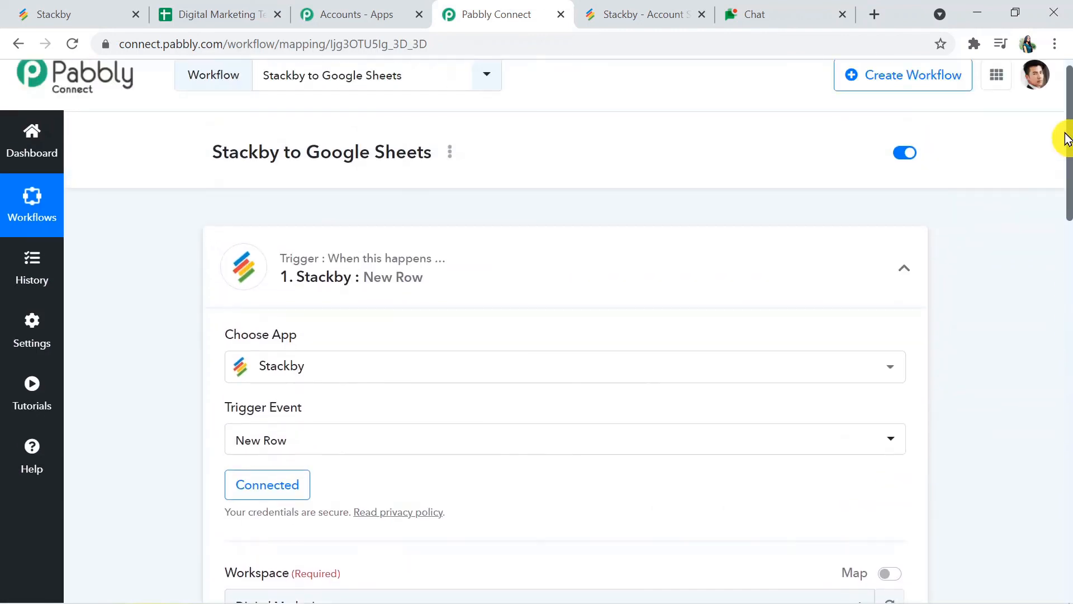
left_click(650, 278)
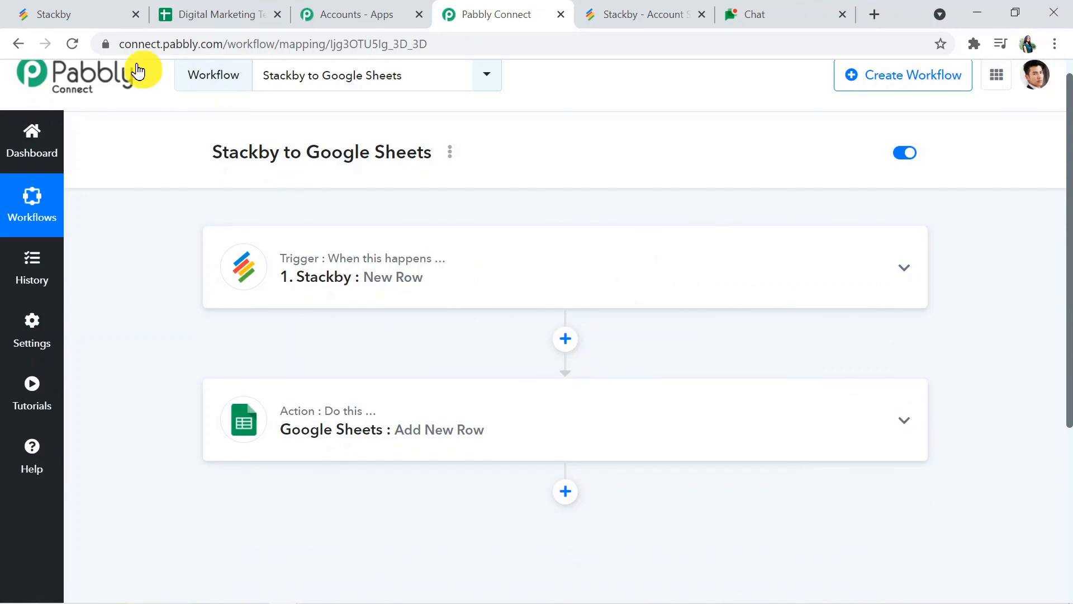
left_click(50, 11)
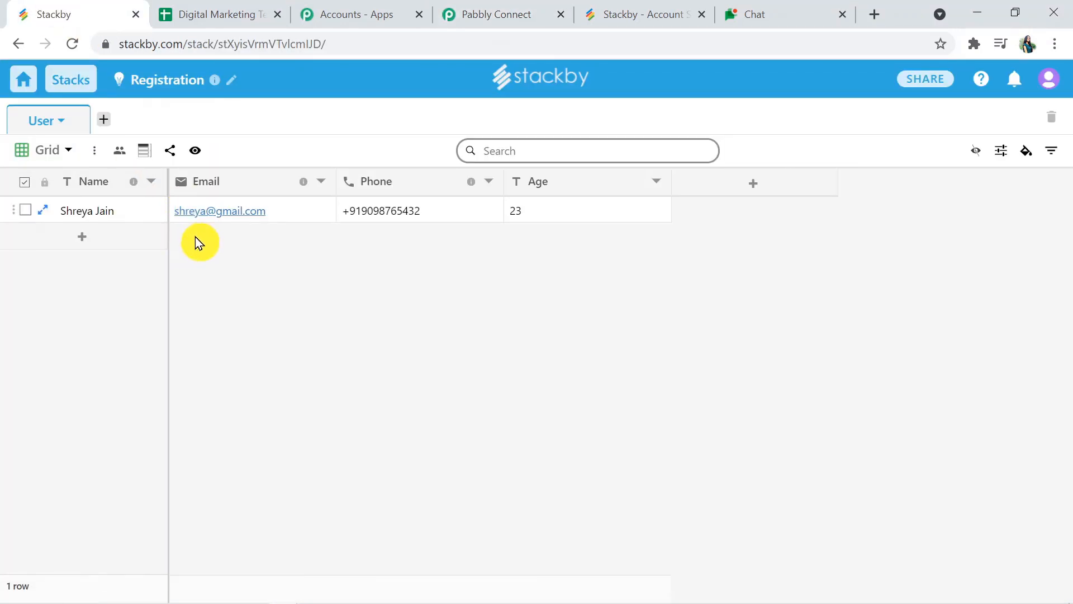
Step: Check the Registration row in the Digital Marketing Team sheet, then return to the Stackby to Google Sheets workflow
left_click(220, 11)
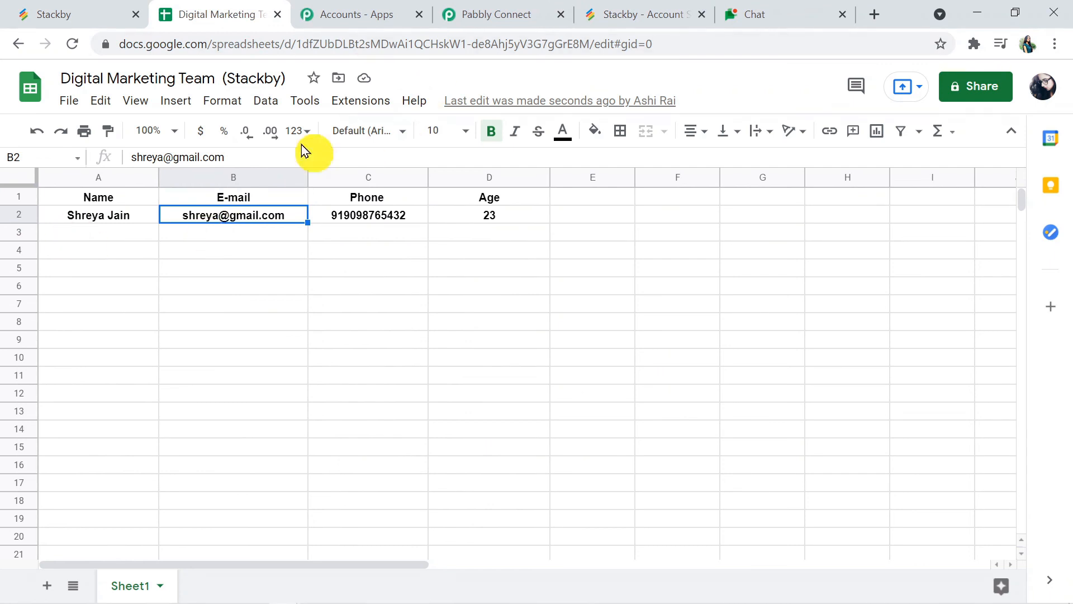
left_click(490, 11)
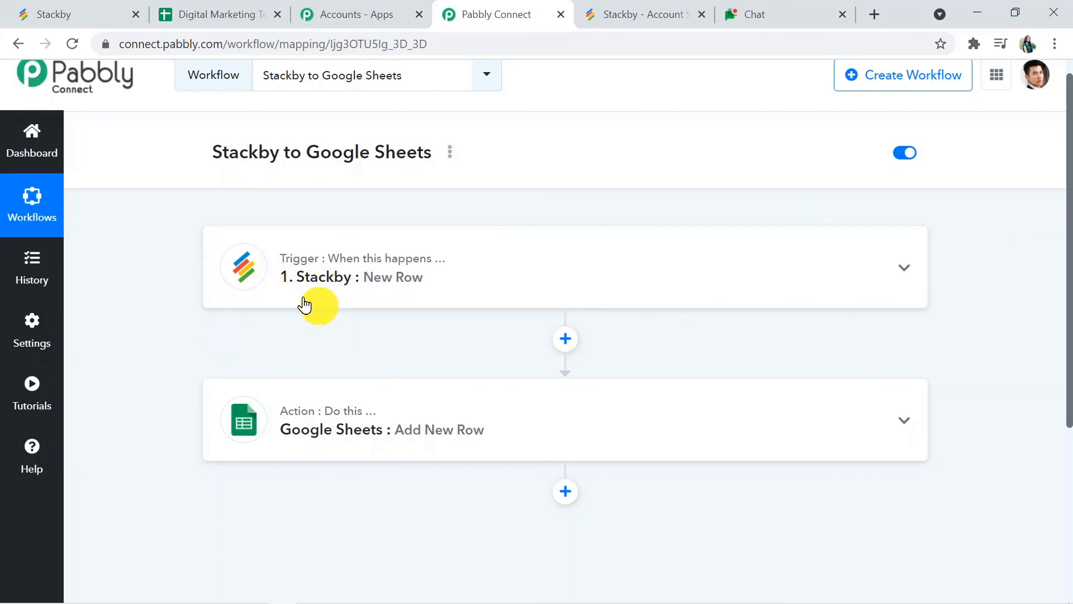
mouse_move(271, 430)
key("ctrl+l")
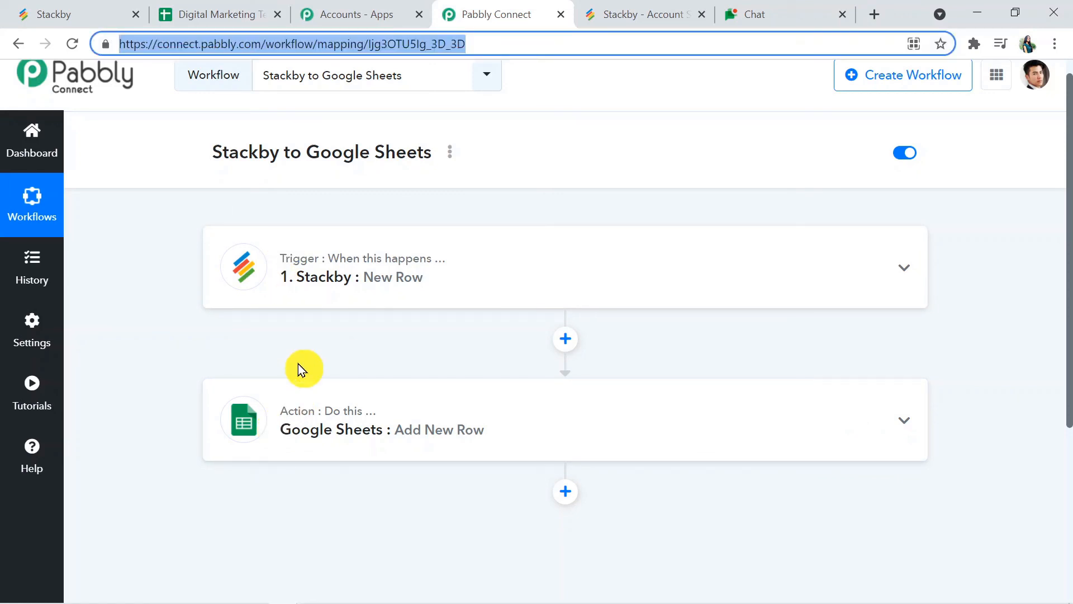